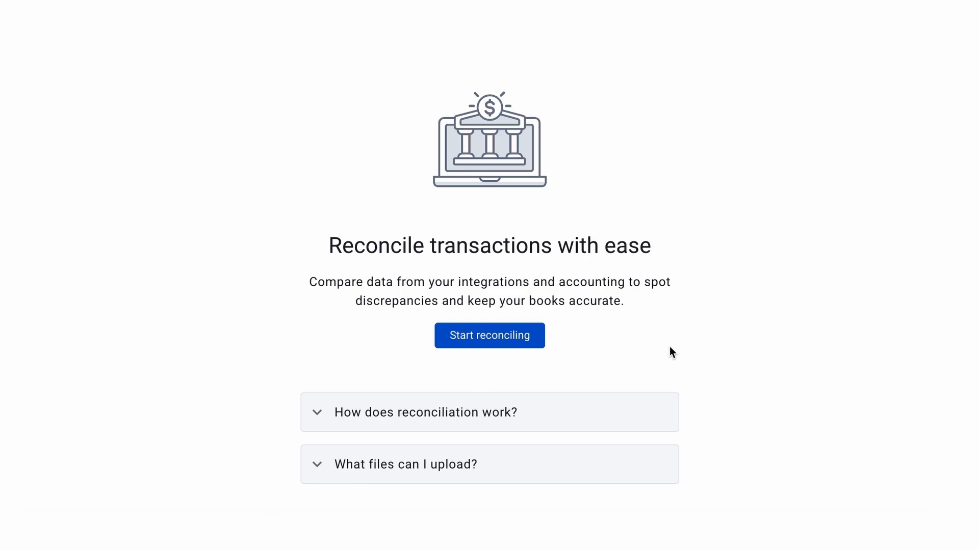
# Start a new reconciliation and select Stripe Test (sandbox) as the integration, keeping its preselected clearing account.
pyautogui.click(487, 337)
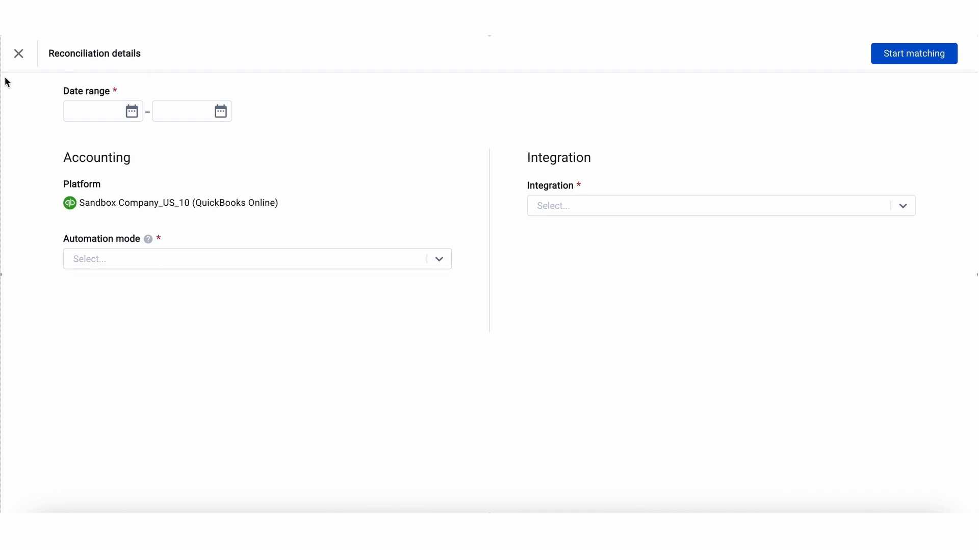
pyautogui.click(133, 115)
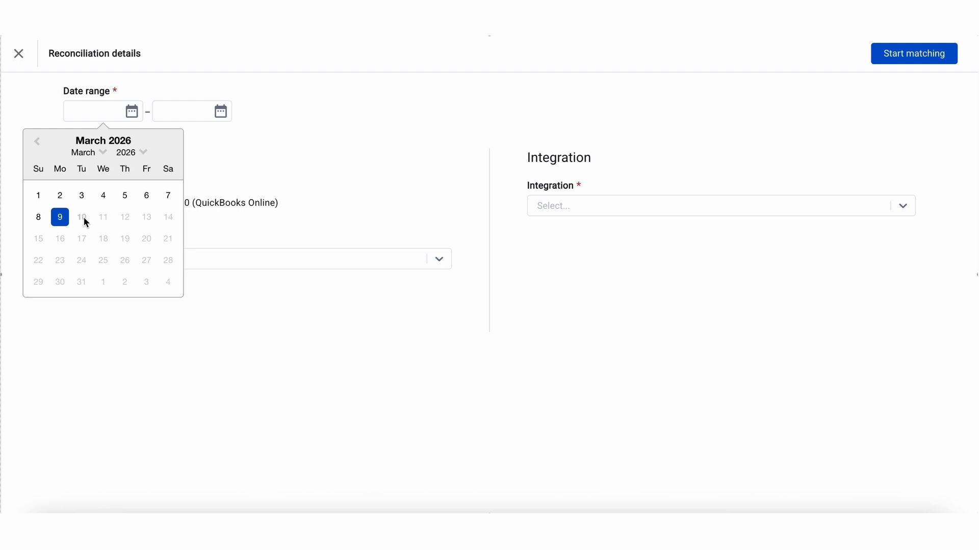
pyautogui.click(276, 135)
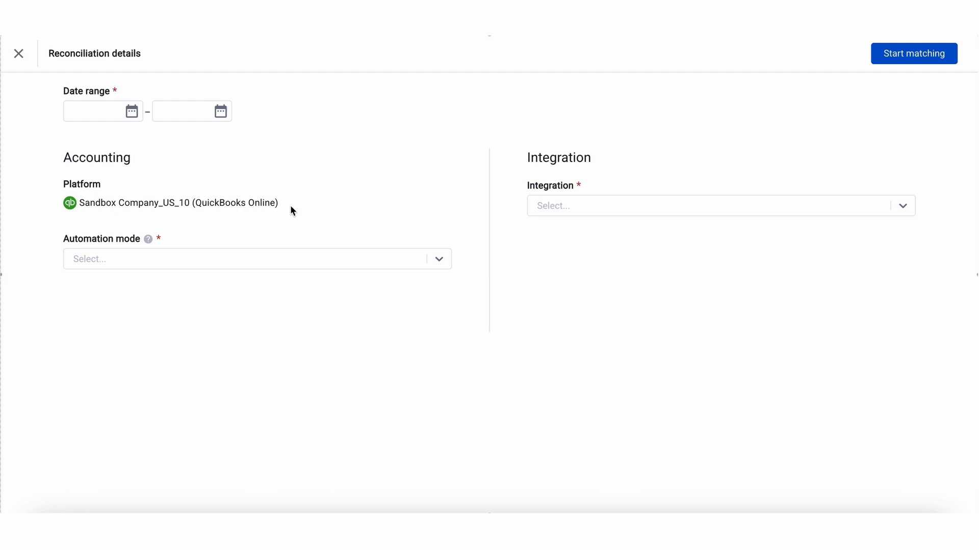
pyautogui.click(905, 207)
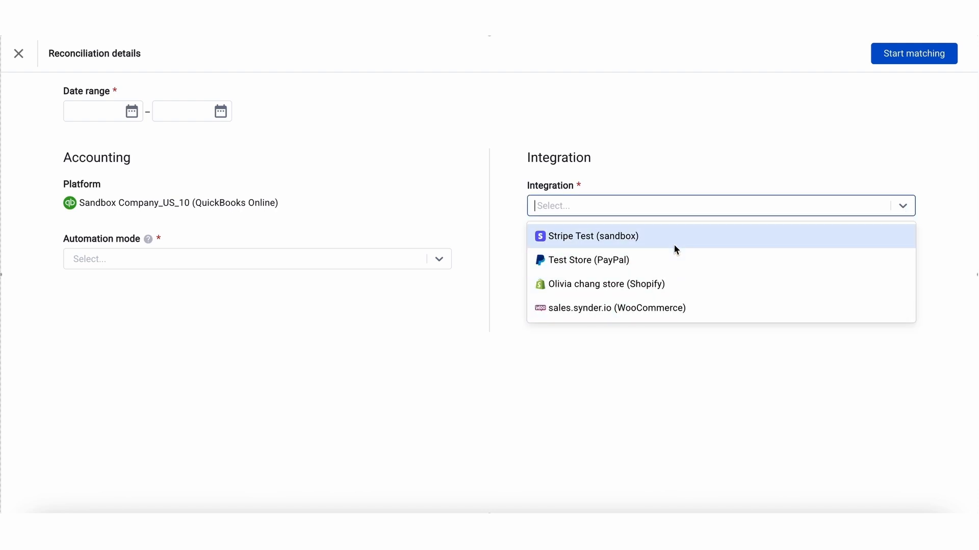
pyautogui.click(517, 125)
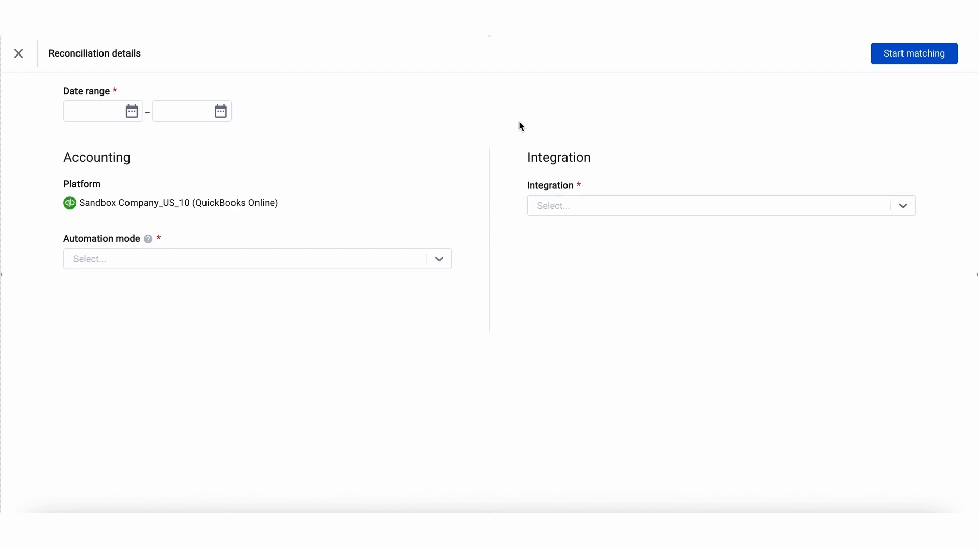
pyautogui.click(907, 207)
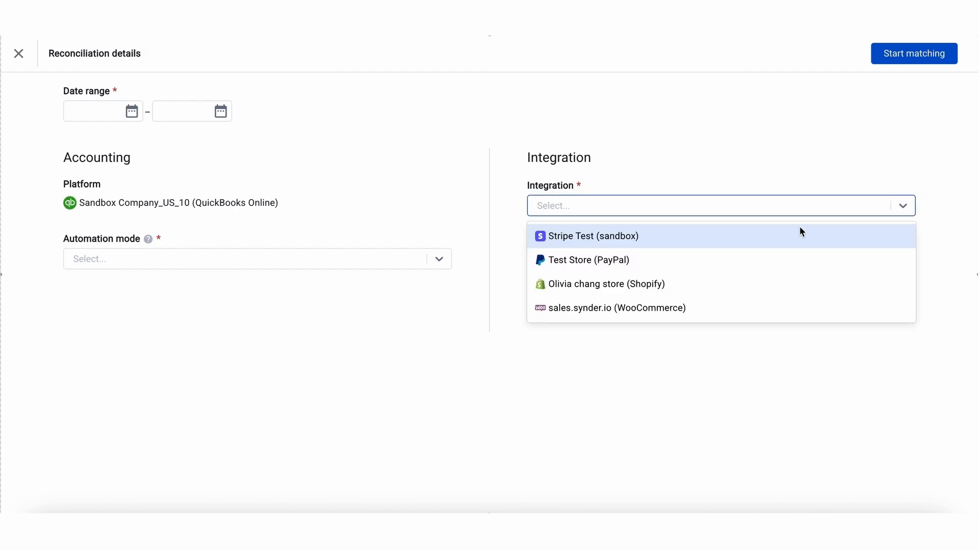
pyautogui.click(681, 235)
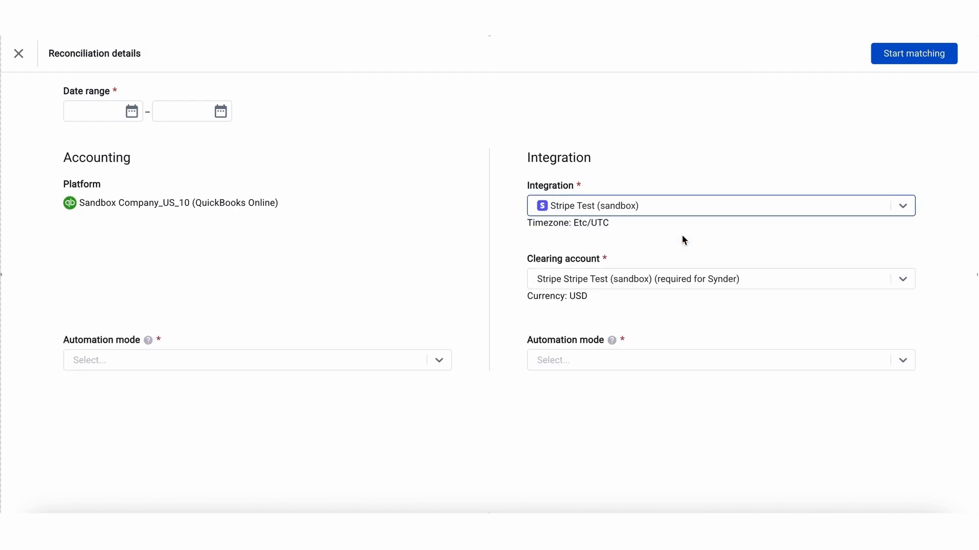
pyautogui.click(903, 280)
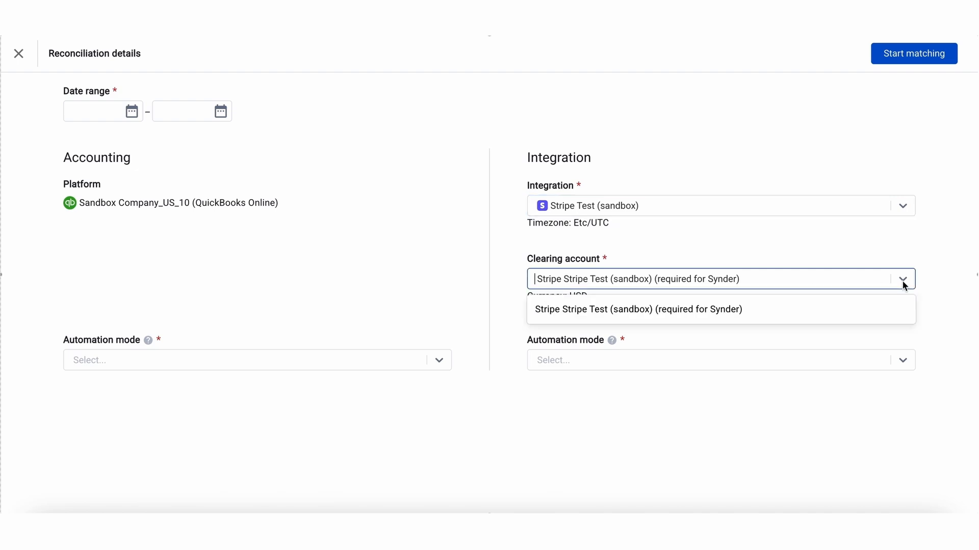
pyautogui.click(933, 282)
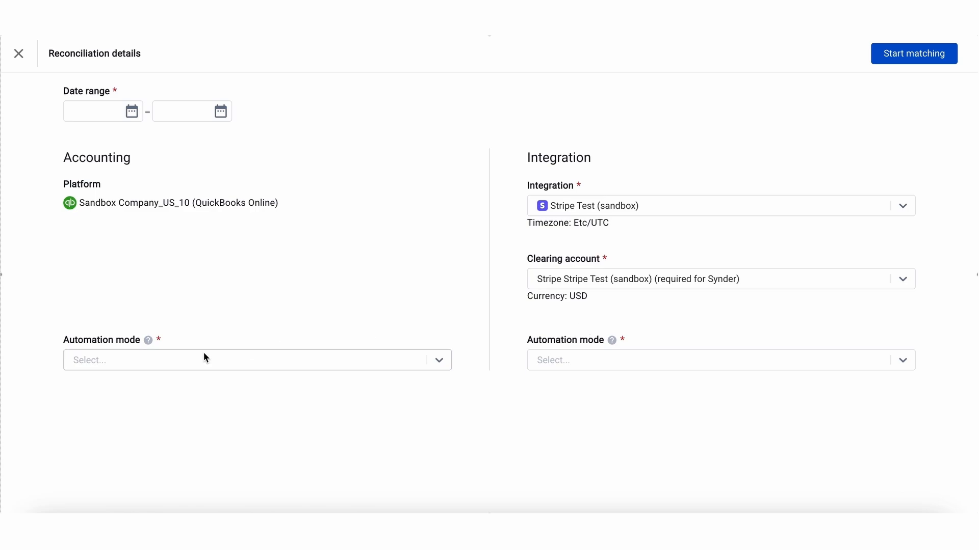
# Read the explanation of the automation modes and set the integration's automation mode to Automated.
pyautogui.moveTo(151, 344)
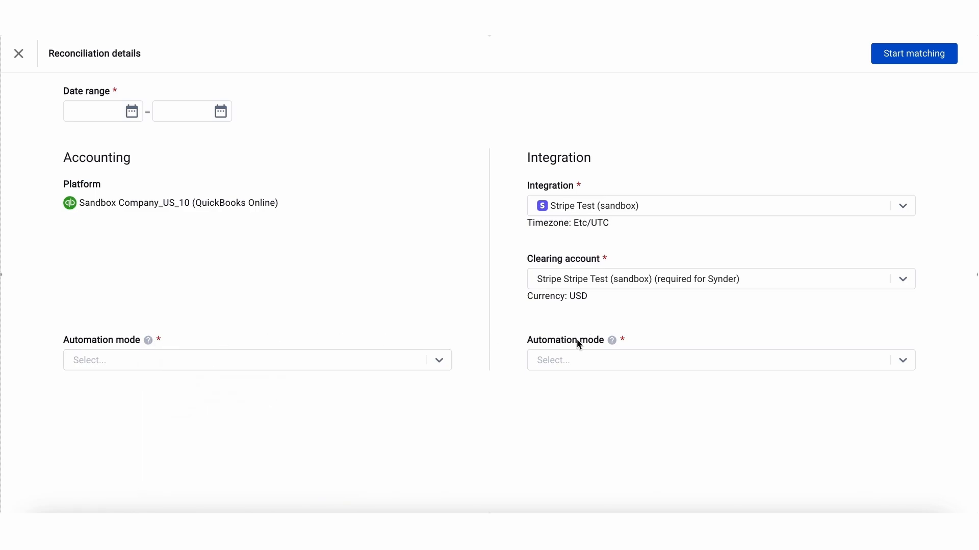
pyautogui.moveTo(614, 344)
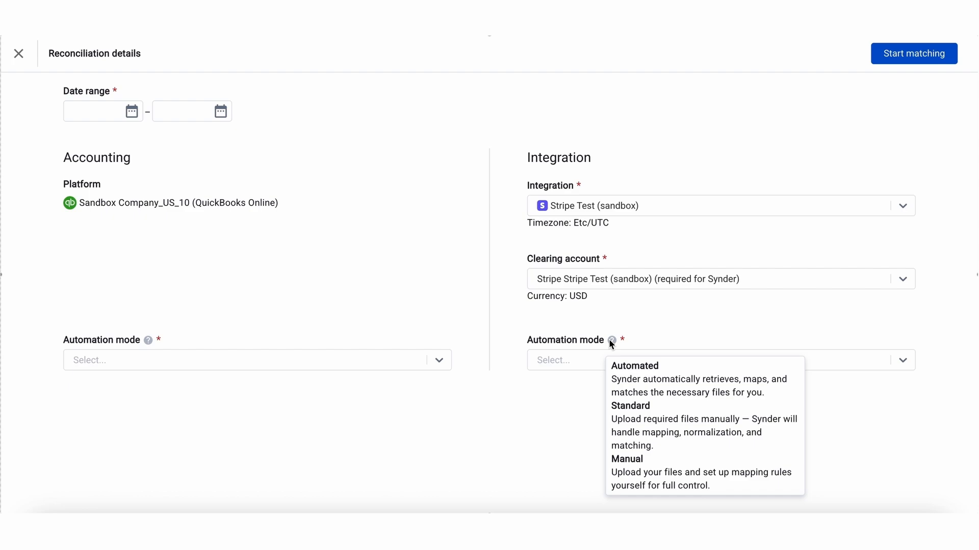
pyautogui.click(900, 361)
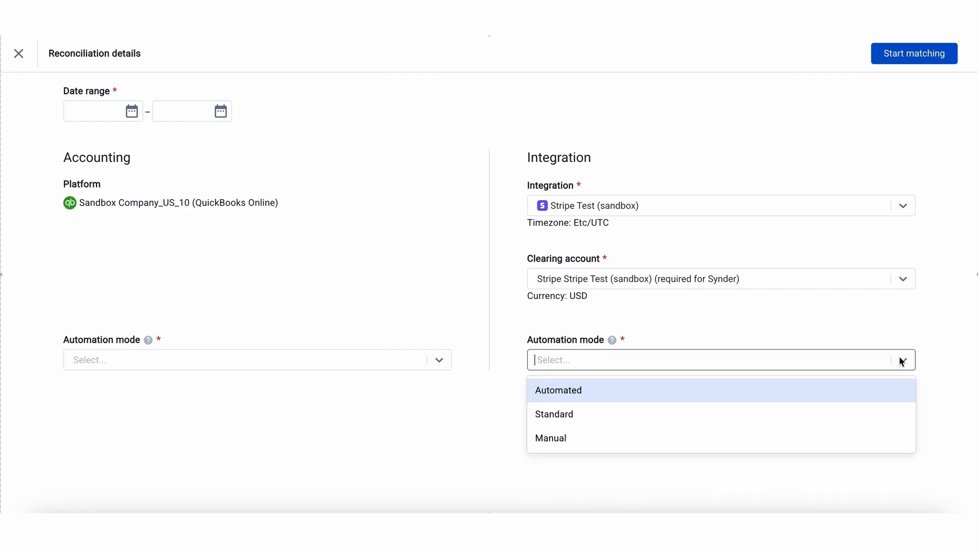
pyautogui.click(794, 395)
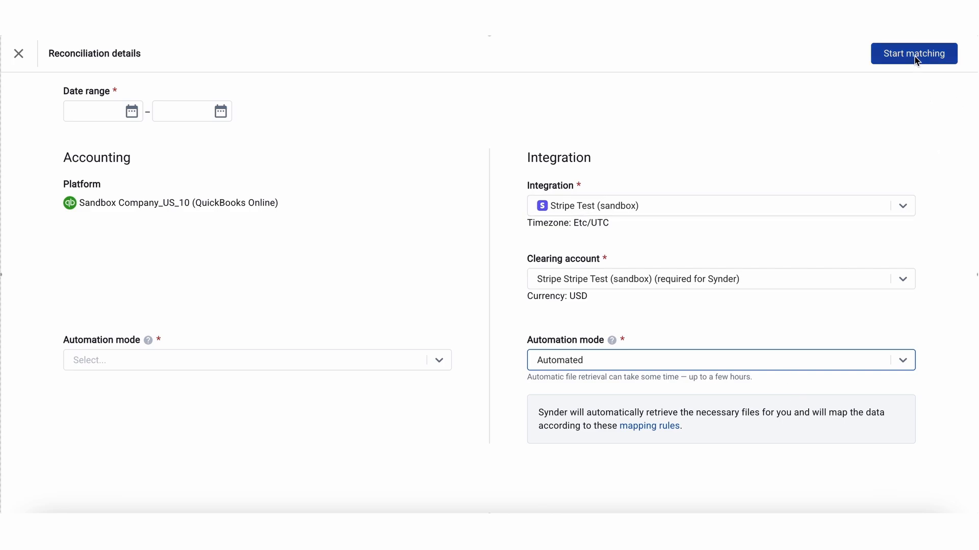
# Set the integration's automation mode to Standard and review the instructions for the required Stripe files.
pyautogui.click(891, 357)
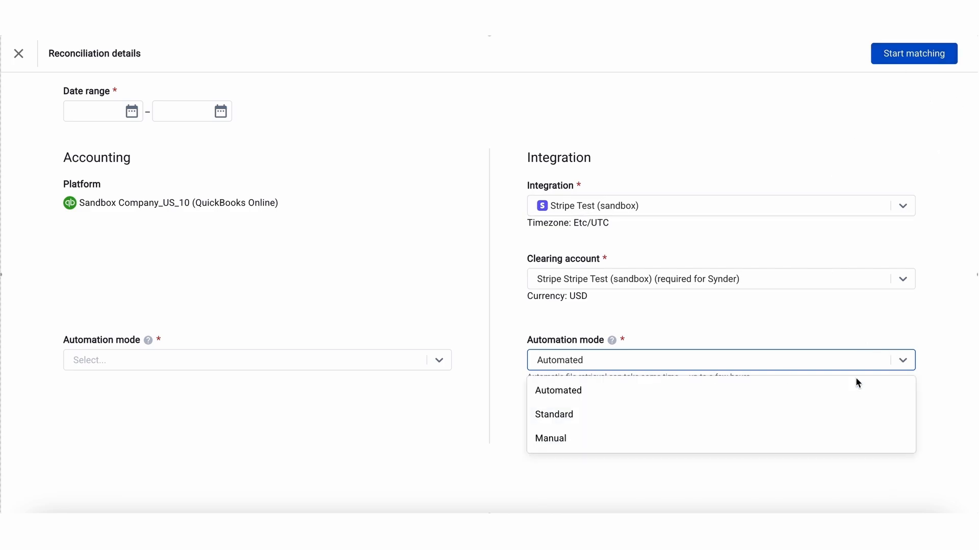
pyautogui.click(795, 411)
pyautogui.scroll(-5, 505, 415)
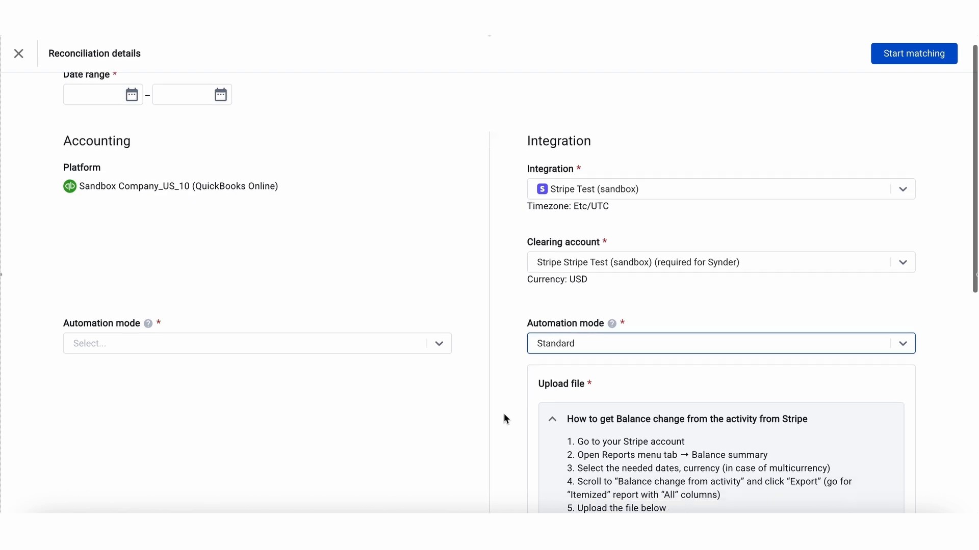
pyautogui.scroll(-2, 503, 414)
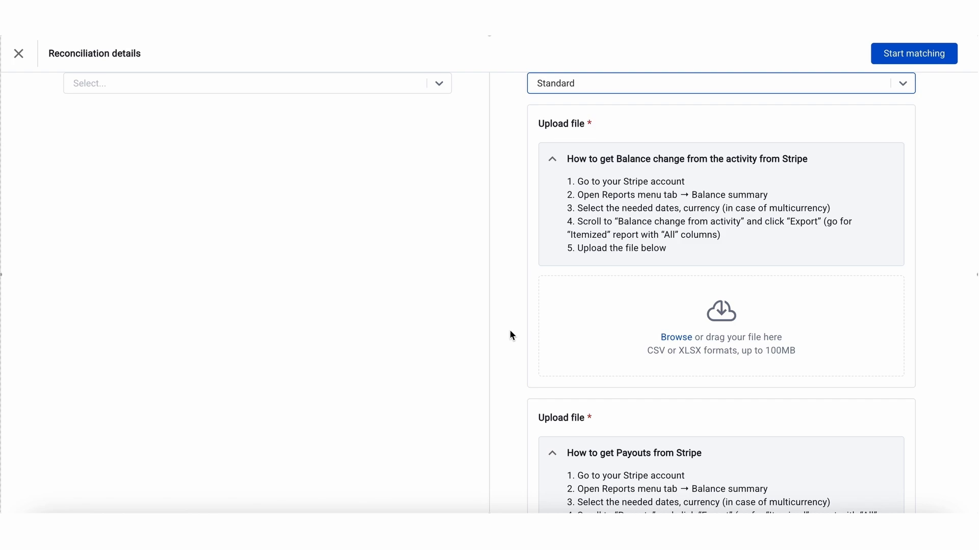
pyautogui.scroll(4, 511, 351)
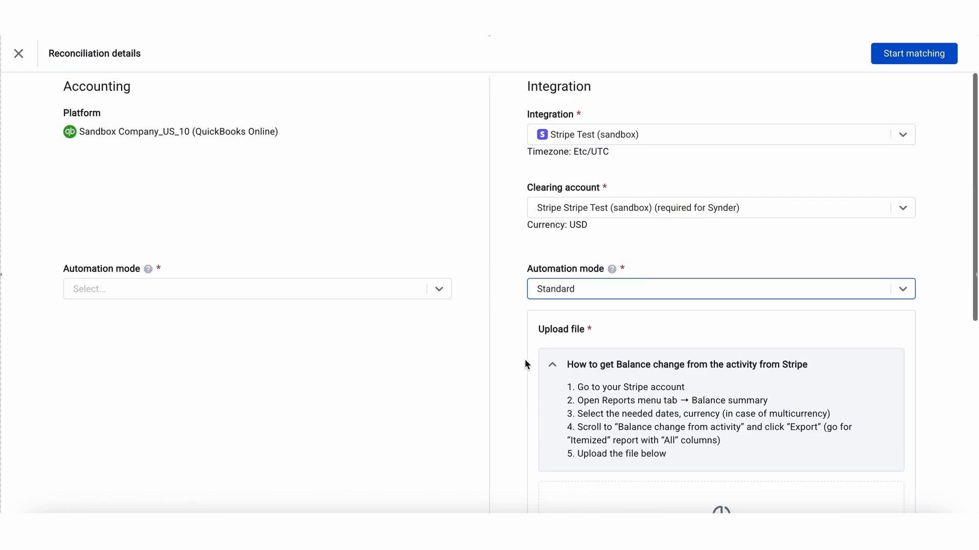
# Set the integration's automation mode to Manual and upload Stripe All Transactions_USD_2026-02-01_to_2026-02-28_.csv from Downloads.
pyautogui.click(903, 289)
pyautogui.click(818, 363)
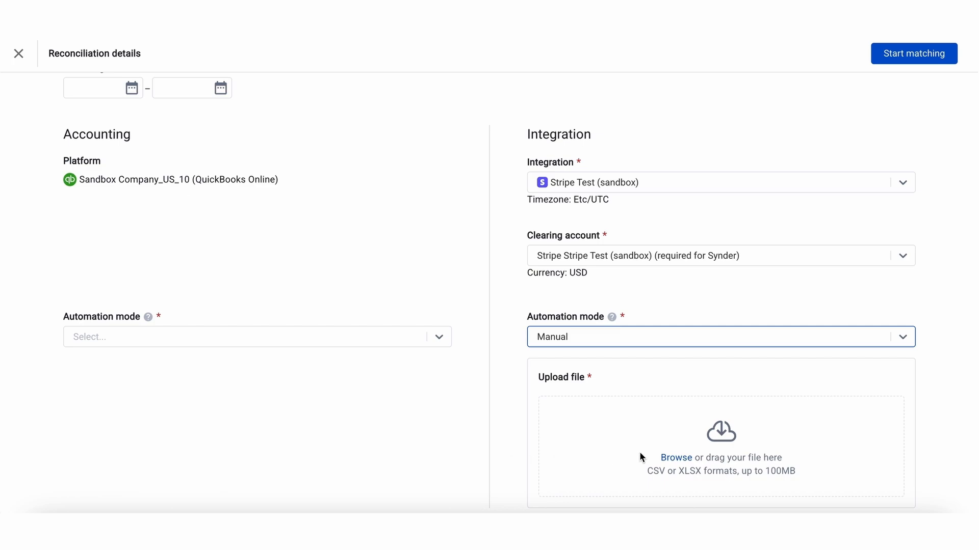
pyautogui.click(673, 458)
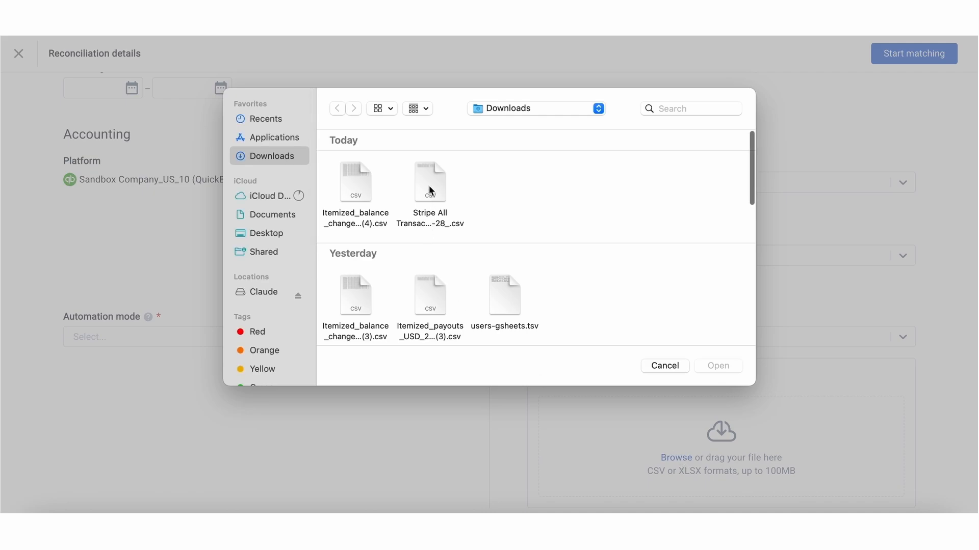
pyautogui.click(429, 188)
pyautogui.click(709, 366)
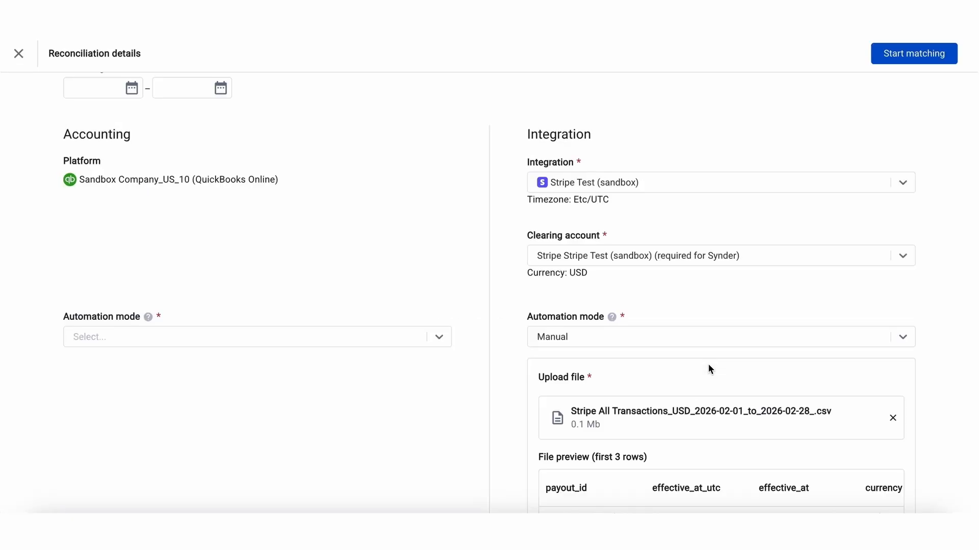
# Examine the file mapping fields, the Primary ID column choices and the existing templates for the uploaded file, and leave without applying a mapping.
pyautogui.scroll(-3, 708, 364)
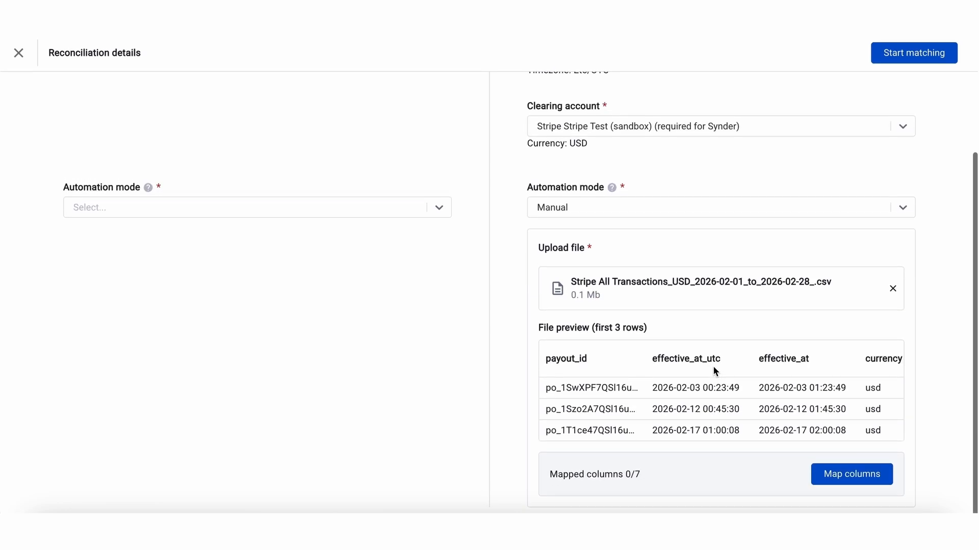
pyautogui.click(846, 475)
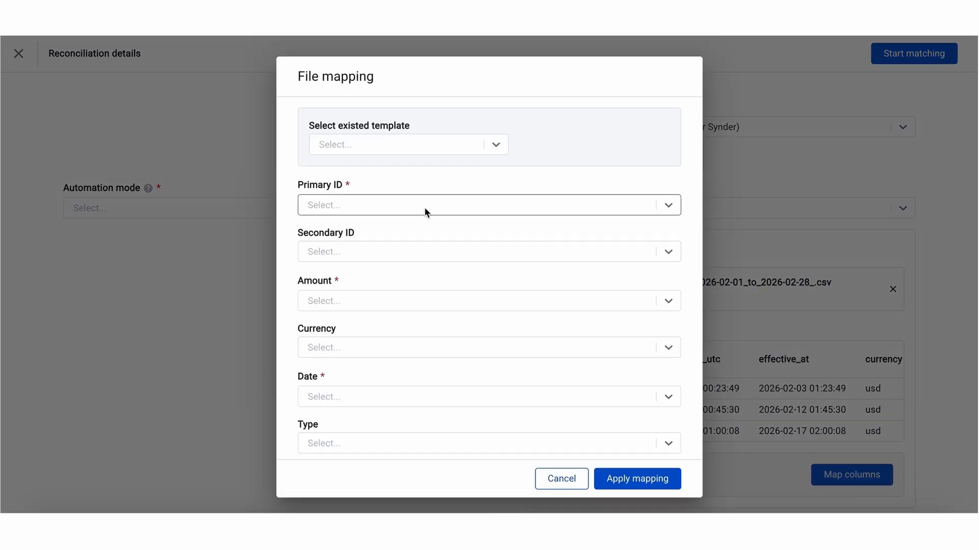
pyautogui.click(670, 206)
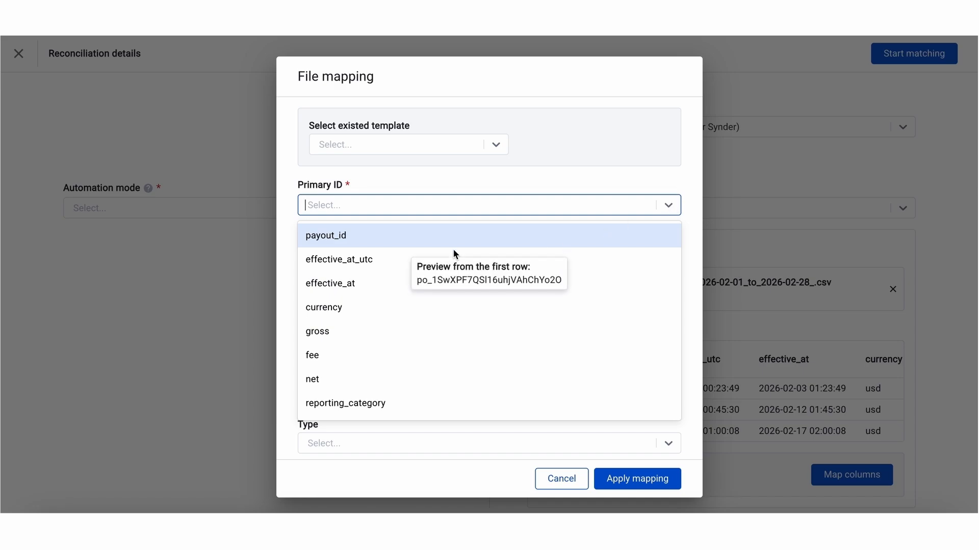
pyautogui.moveTo(389, 310)
pyautogui.scroll(-2, 389, 310)
pyautogui.scroll(2, 389, 310)
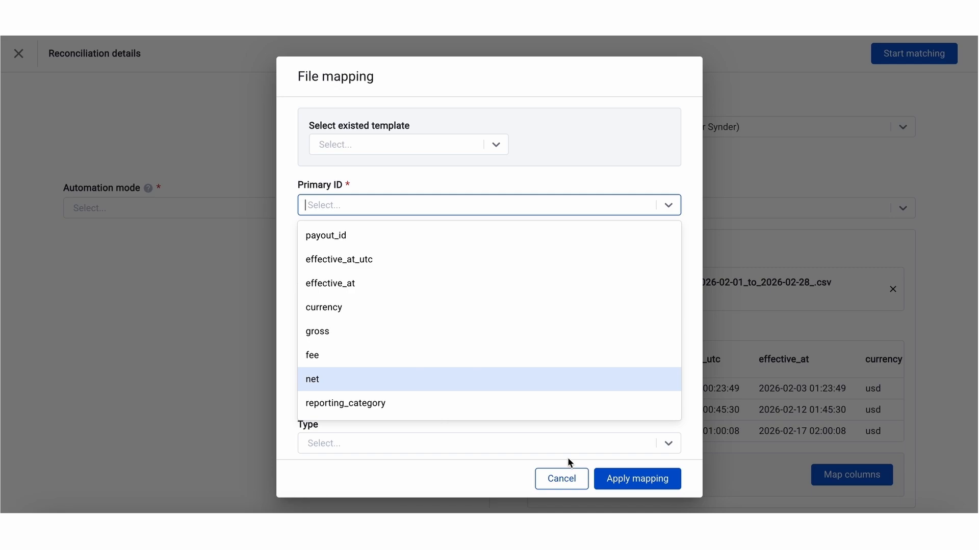
pyautogui.click(503, 442)
pyautogui.scroll(-1, 320, 288)
pyautogui.click(286, 252)
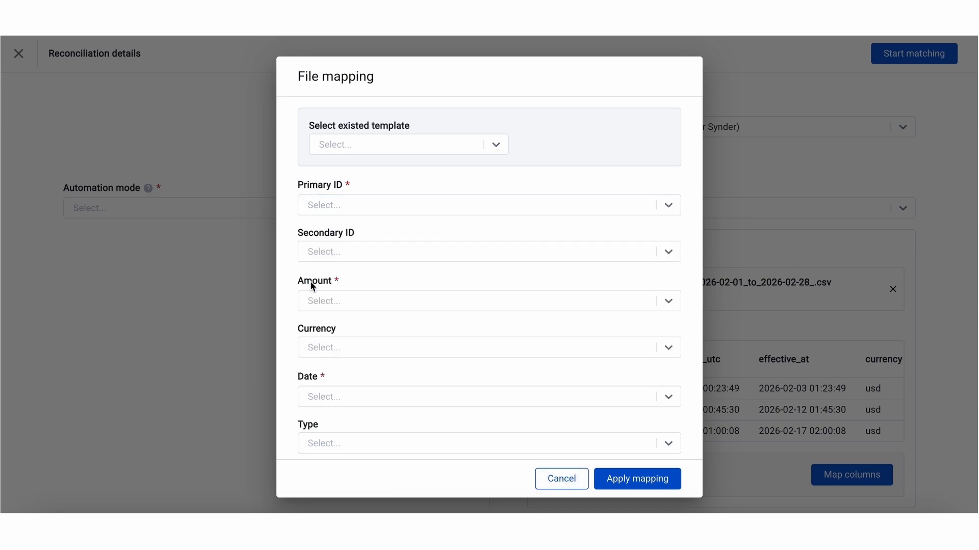
pyautogui.scroll(-2, 383, 360)
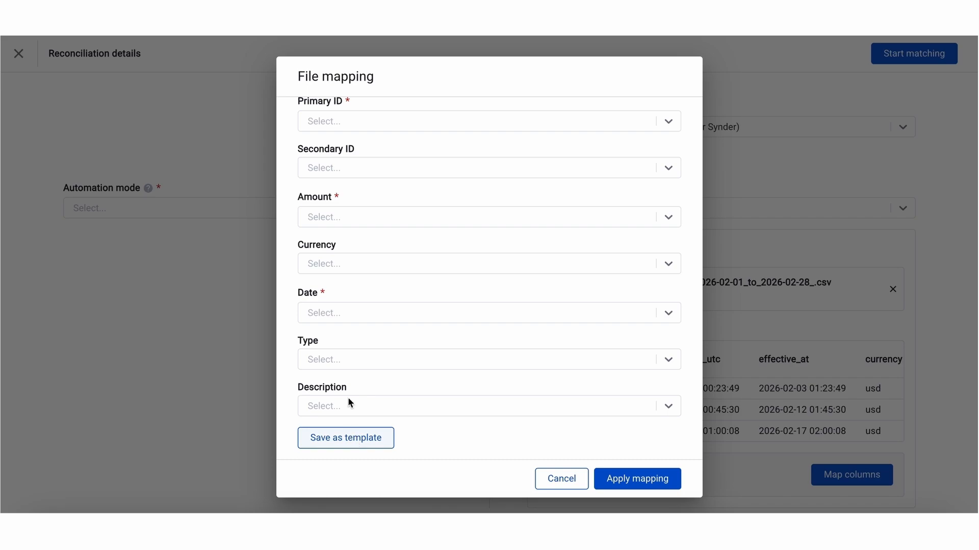
pyautogui.scroll(3, 391, 197)
pyautogui.click(496, 145)
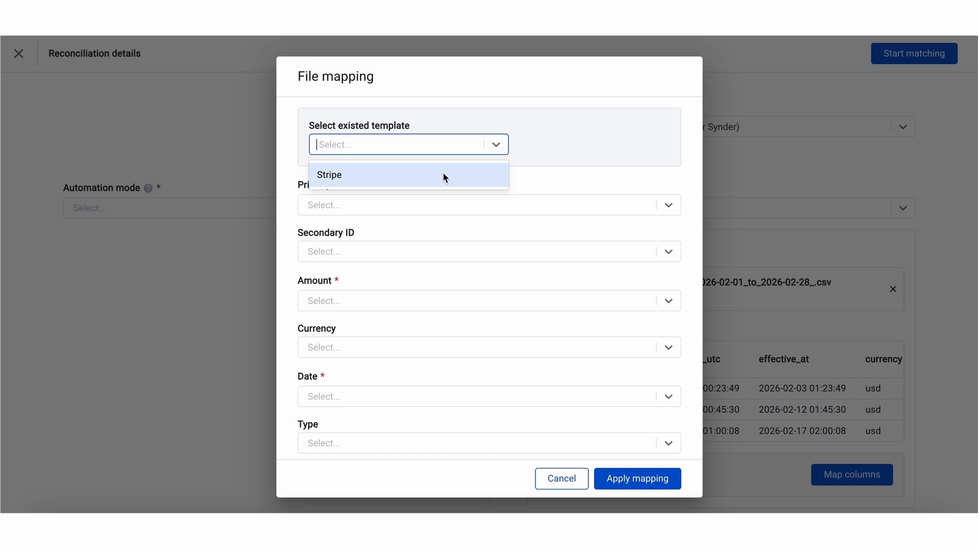
pyautogui.click(564, 481)
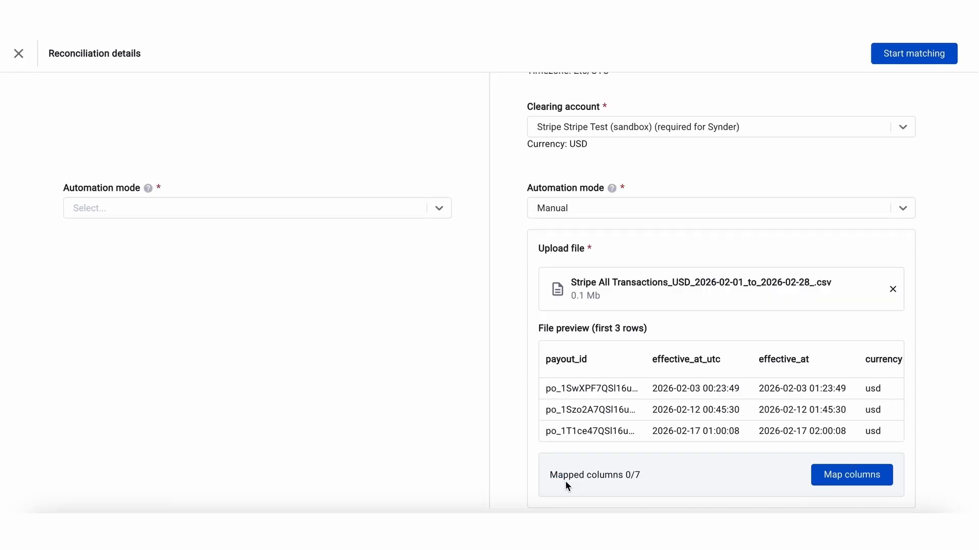
# Set the reconciliation date range to 02/01/2026–02/28/2026 and the accounting automation mode to Automated.
pyautogui.scroll(3, 516, 329)
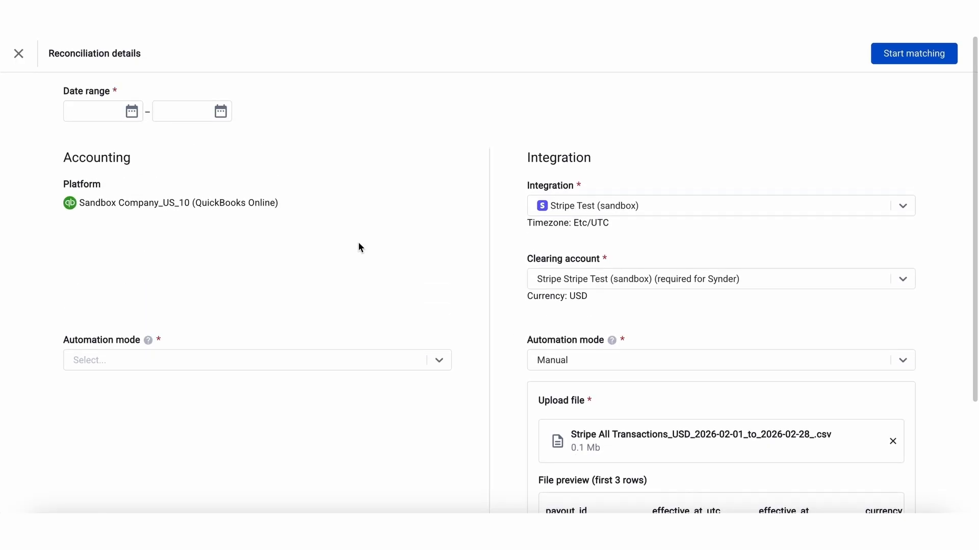
pyautogui.click(131, 112)
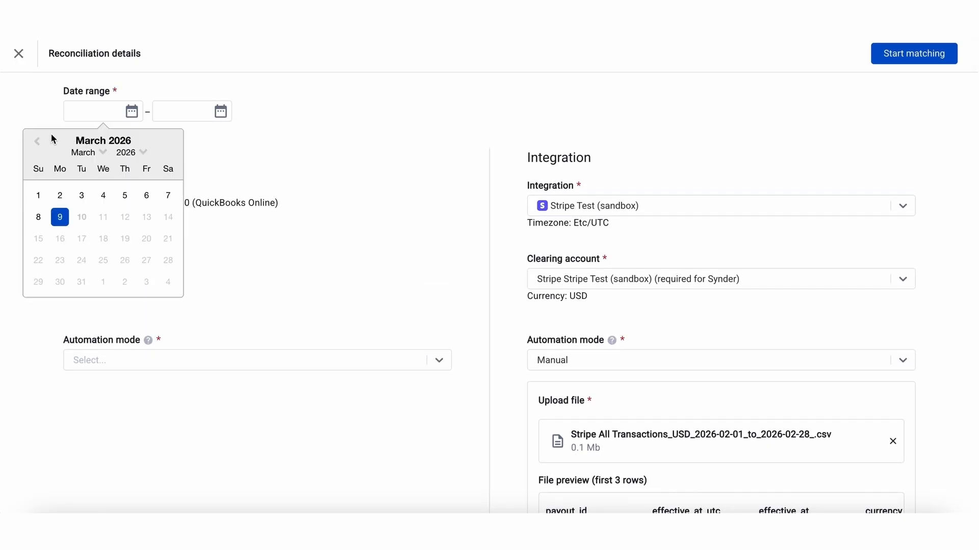
pyautogui.click(38, 143)
pyautogui.click(40, 194)
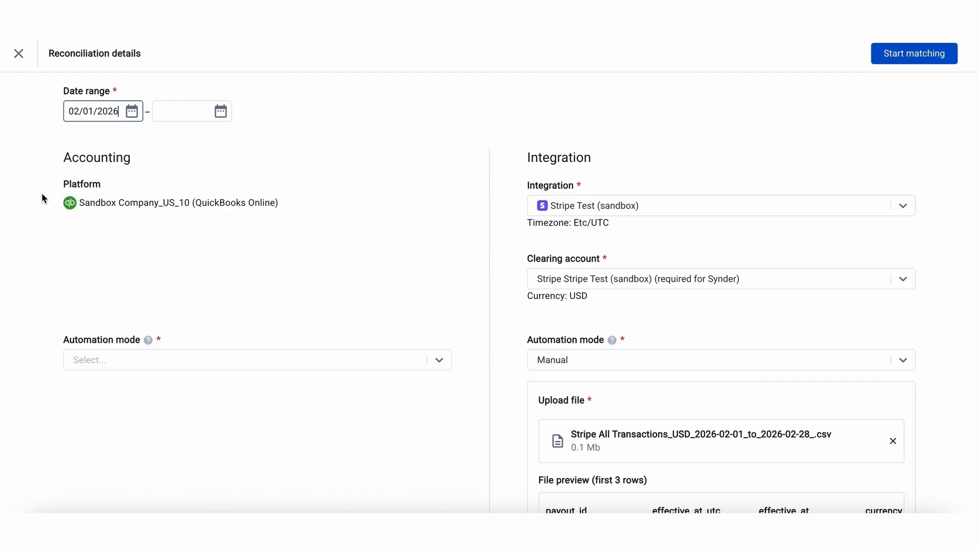
pyautogui.click(228, 117)
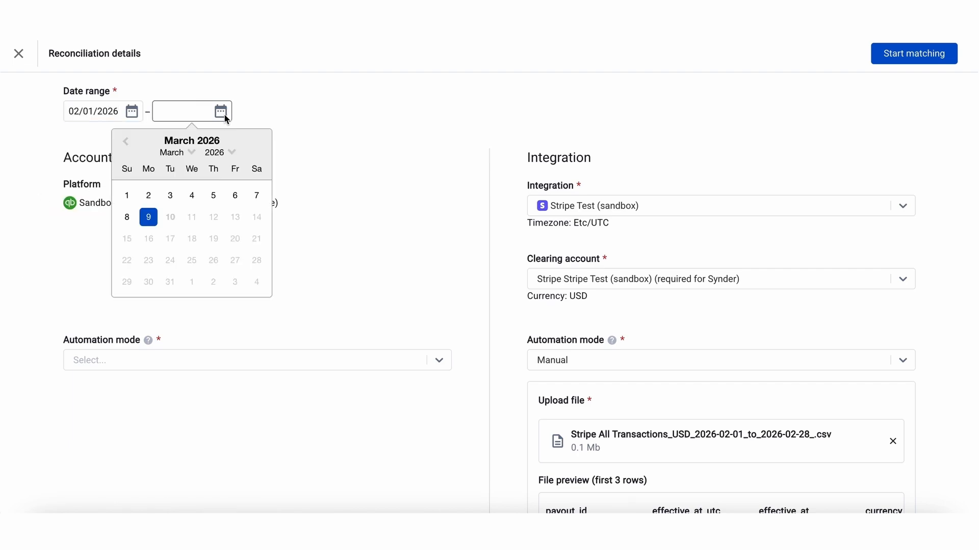
pyautogui.click(126, 144)
pyautogui.click(256, 261)
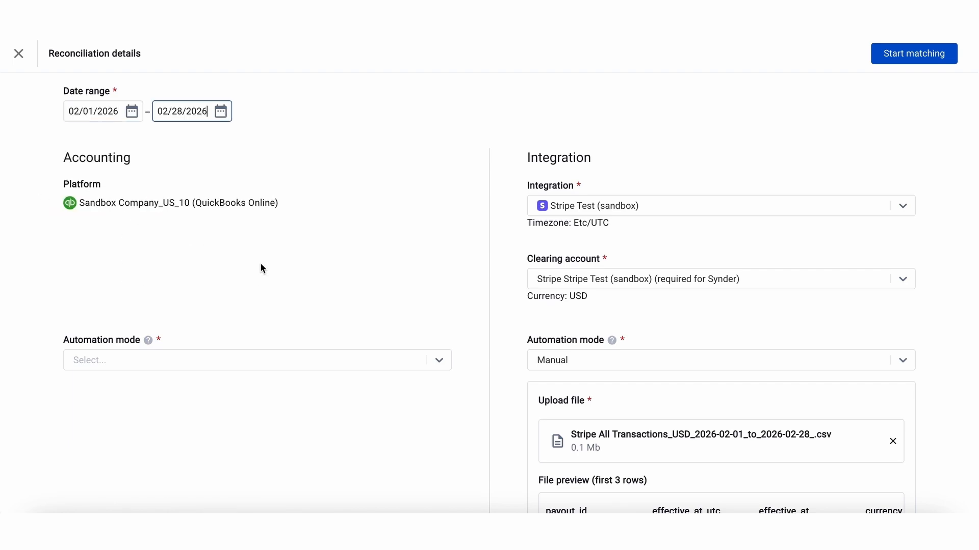
pyautogui.click(447, 361)
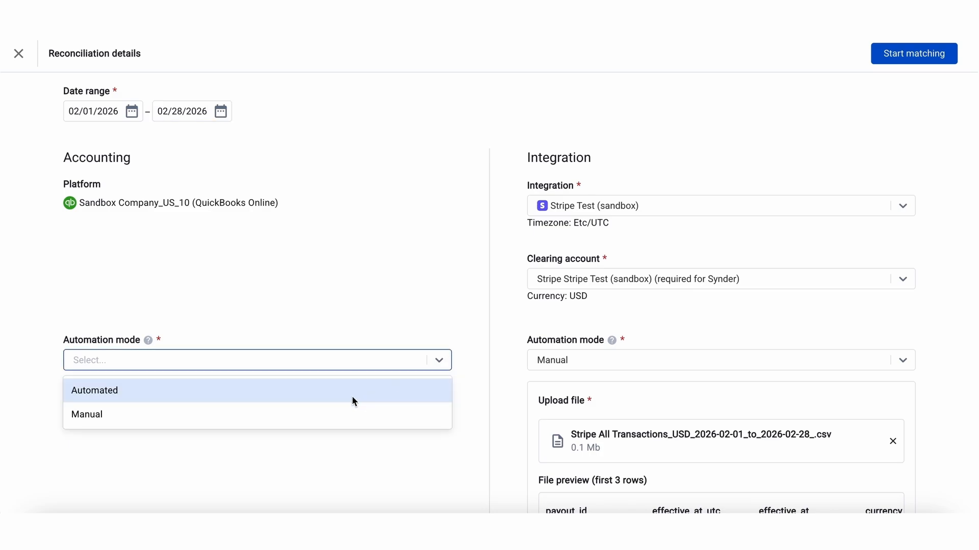
pyautogui.click(351, 397)
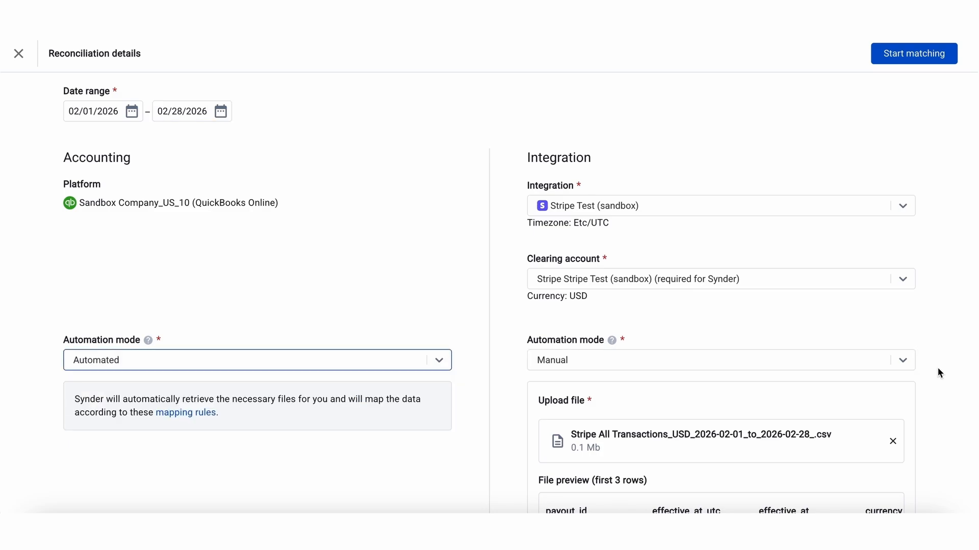
# Set the integration's automation mode to Automated and start matching the February 2026 transactions.
pyautogui.click(906, 360)
pyautogui.click(819, 393)
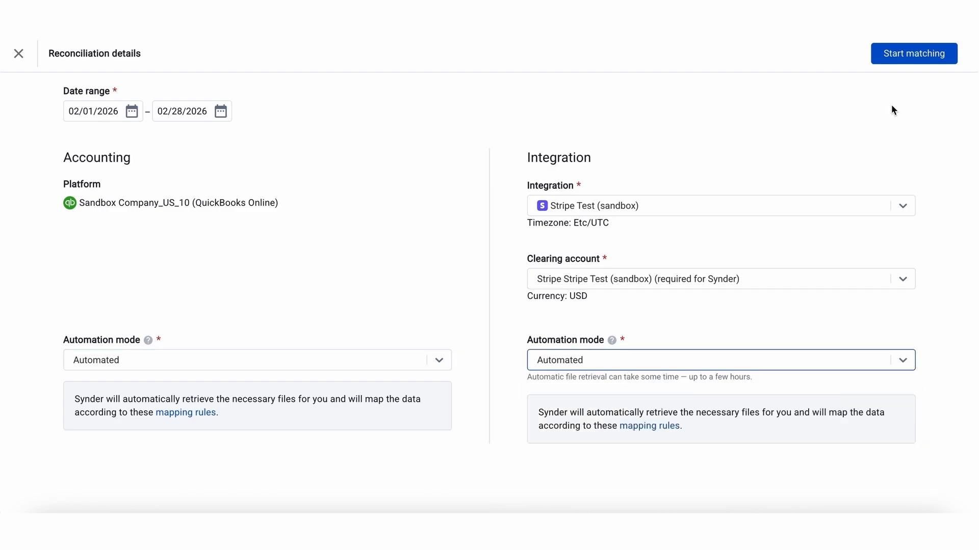
pyautogui.click(906, 57)
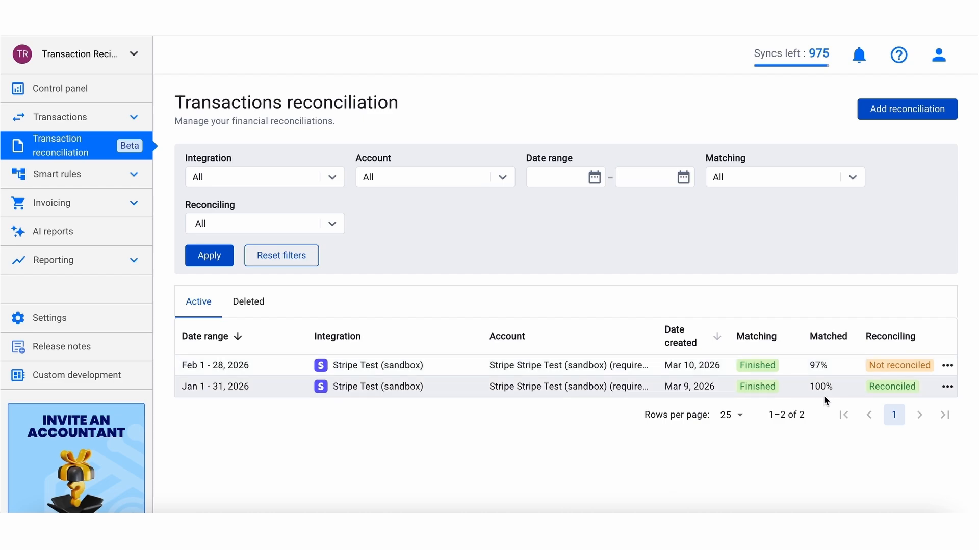
# Open the Feb 1 - 28, 2026 reconciliation results and examine the accounting and integration rows of a matched charge and the Feb 19 payout.
pyautogui.moveTo(870, 387)
pyautogui.click(480, 364)
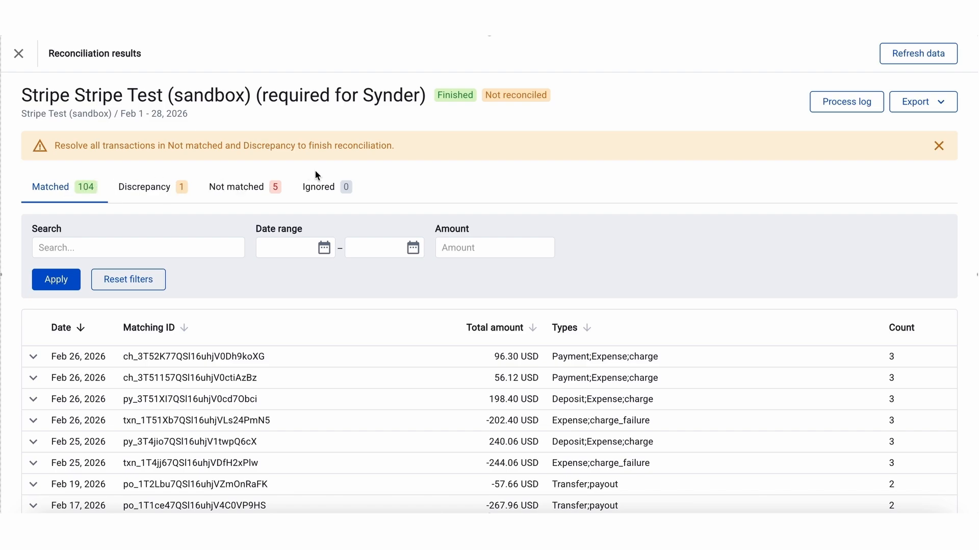
pyautogui.scroll(-2, 321, 188)
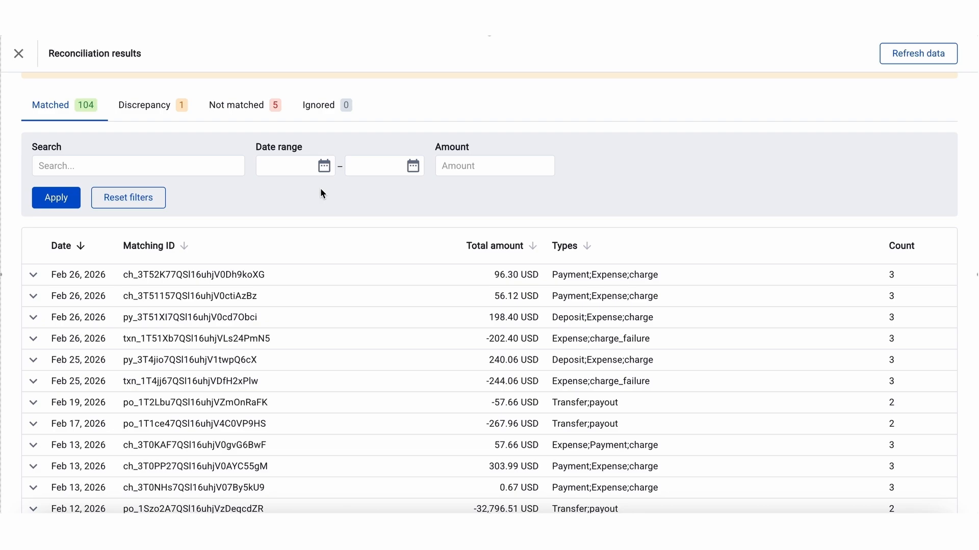
pyautogui.click(33, 276)
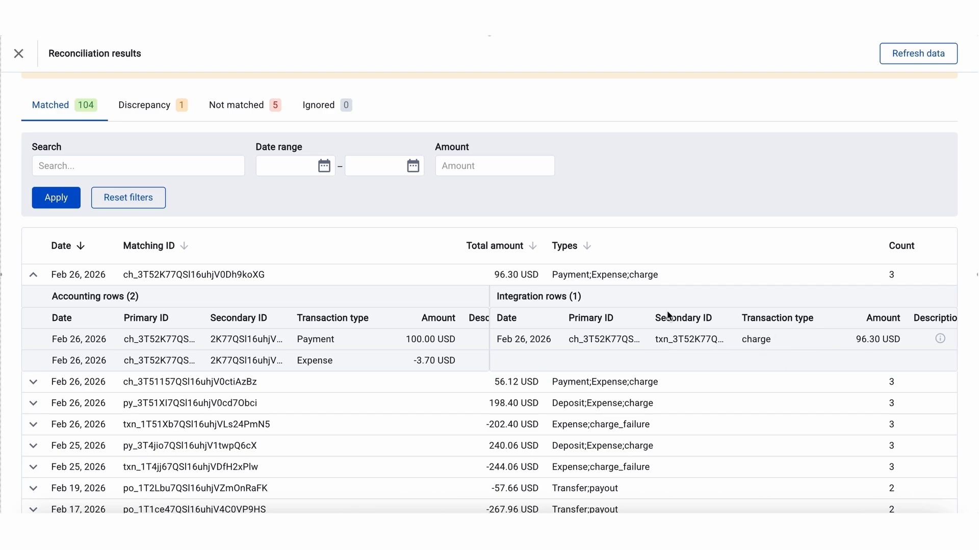
pyautogui.scroll(-2, 269, 280)
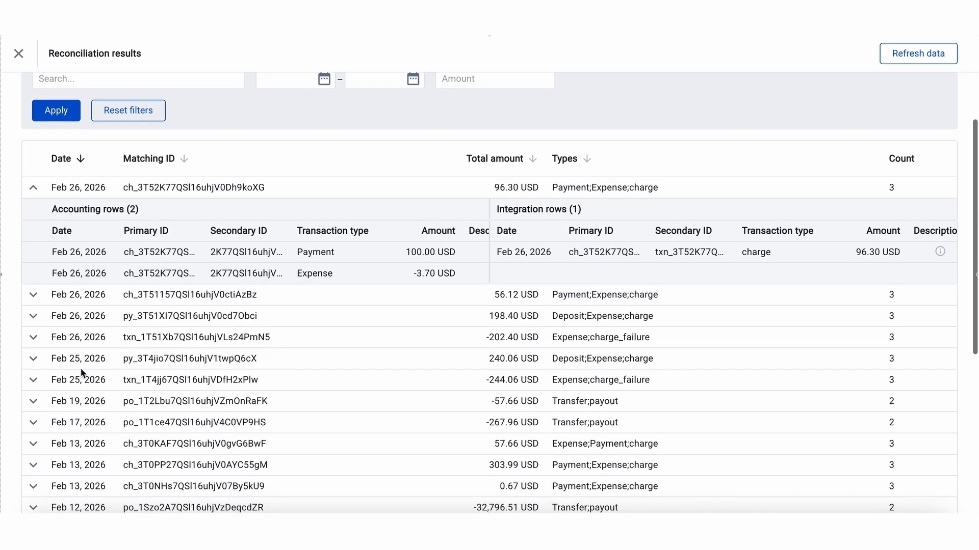
pyautogui.click(33, 401)
pyautogui.scroll(-2, 124, 402)
pyautogui.scroll(-2, 124, 401)
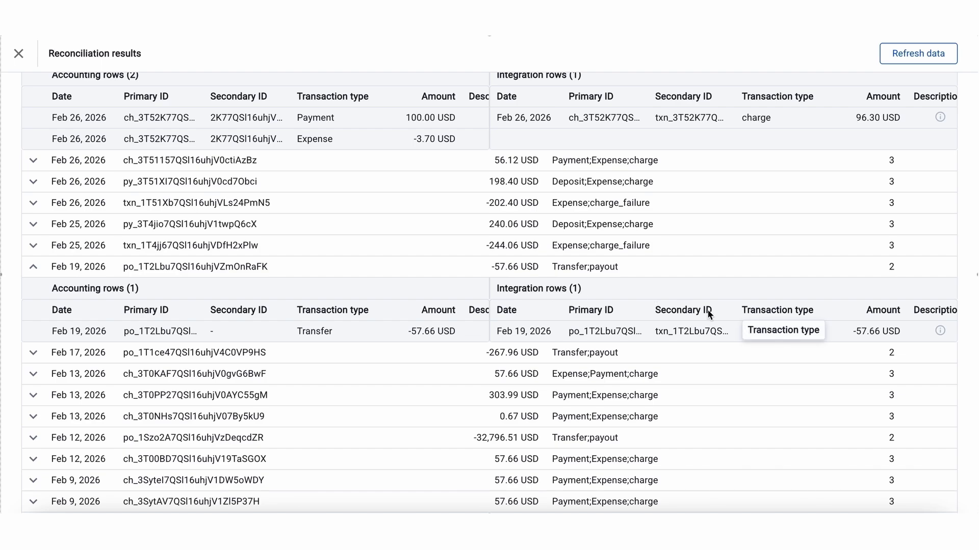
pyautogui.scroll(6, 571, 291)
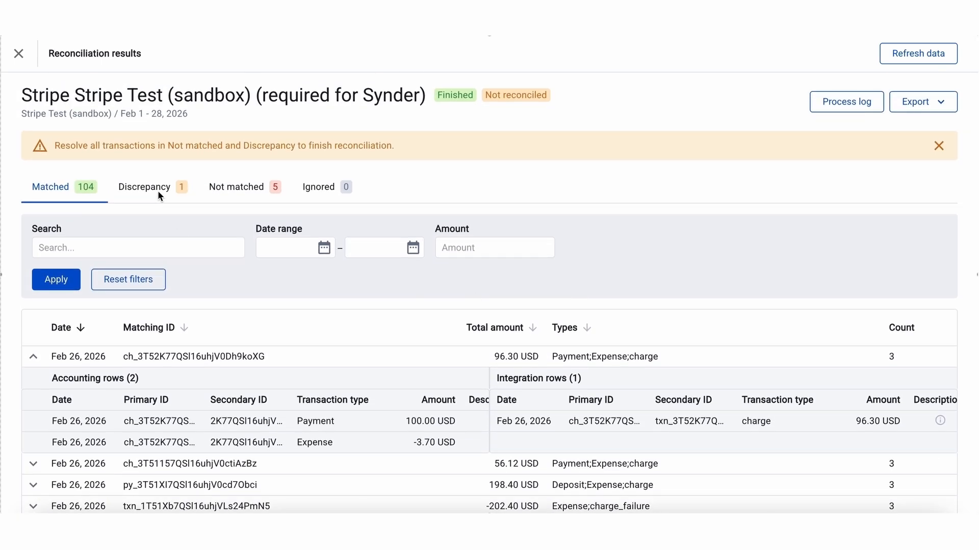
# Review the February reconciliation's discrepancy and its not-matched transactions, including the amounts of those missing in accounting.
pyautogui.click(152, 191)
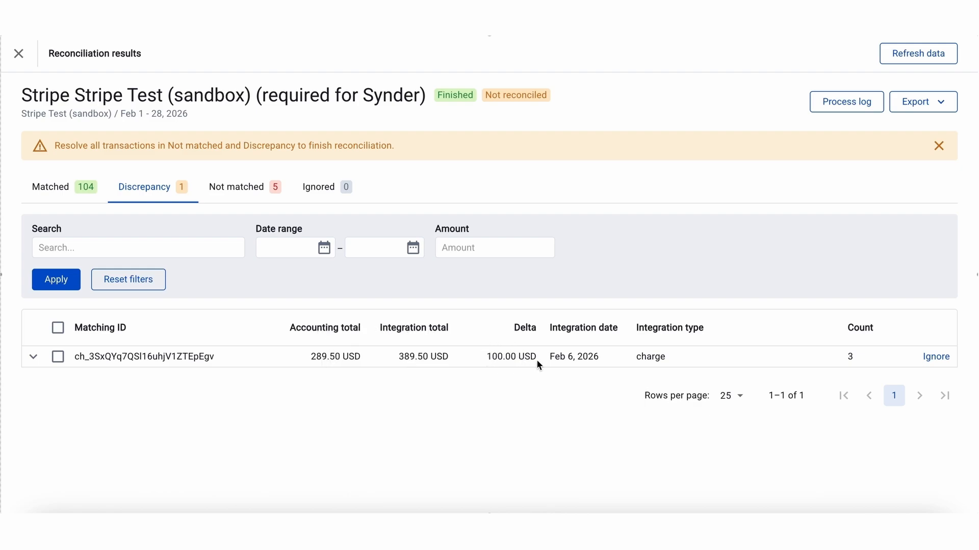
pyautogui.click(252, 188)
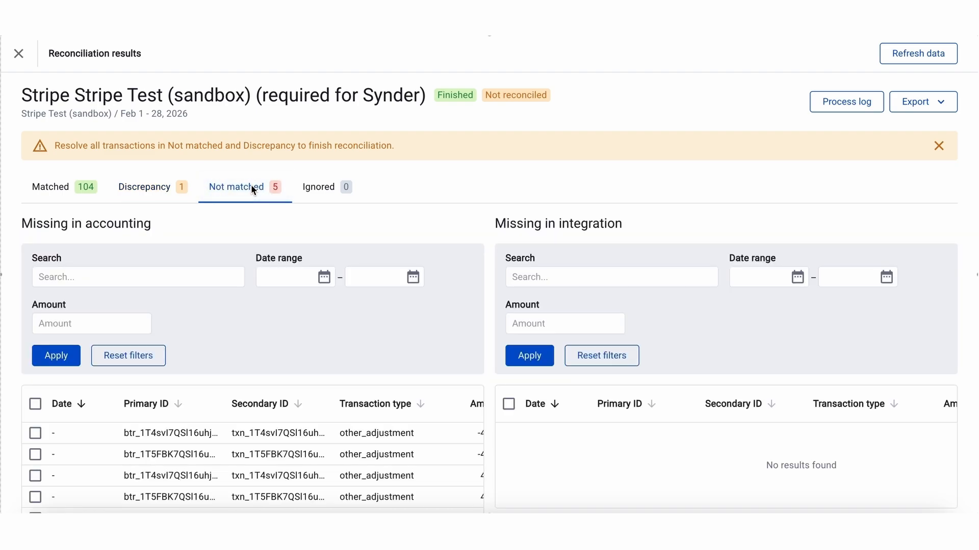
pyautogui.scroll(-2, 252, 298)
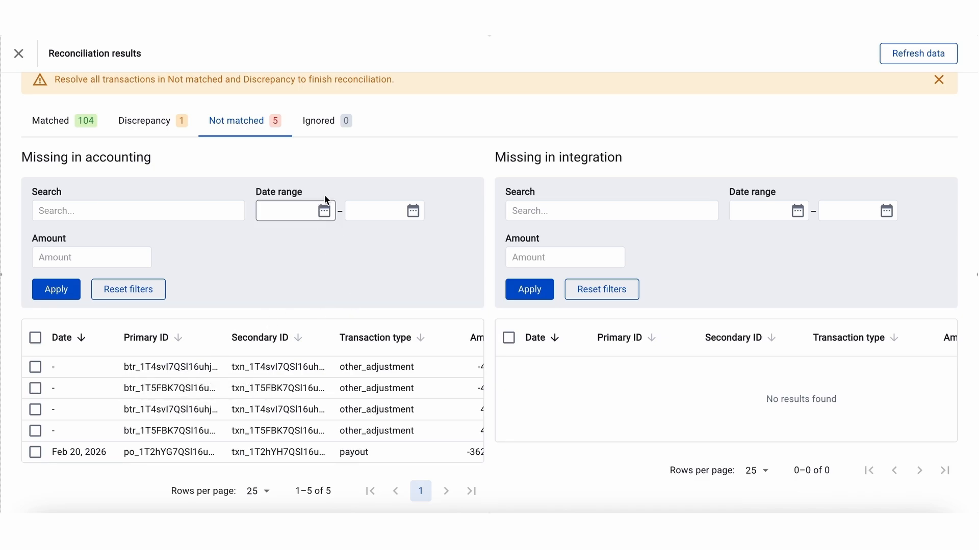
pyautogui.hscroll(5, 395, 334)
# Open the data refresh details for the February reconciliation, review the uploaded Stripe files, and leave without starting matching.
pyautogui.click(895, 57)
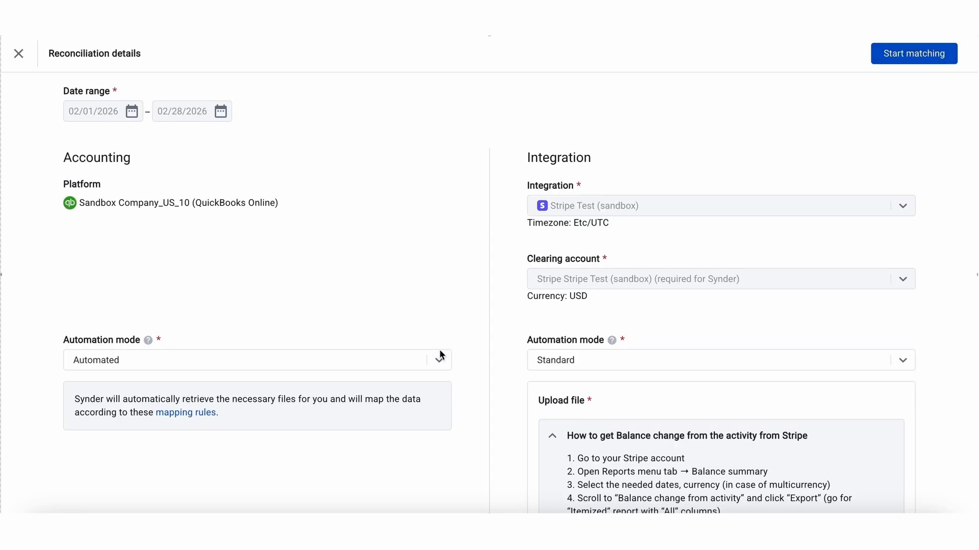
pyautogui.scroll(-7, 459, 460)
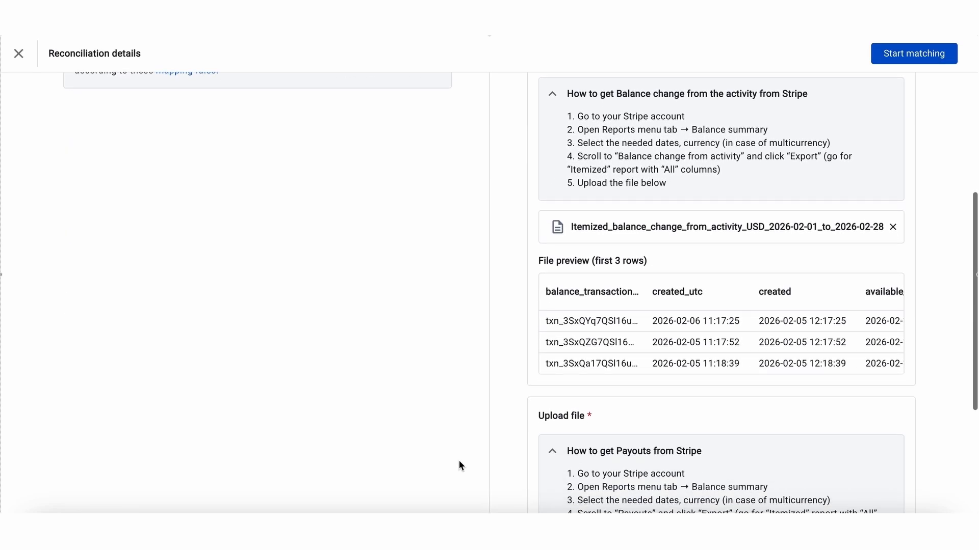
pyautogui.scroll(5, 458, 460)
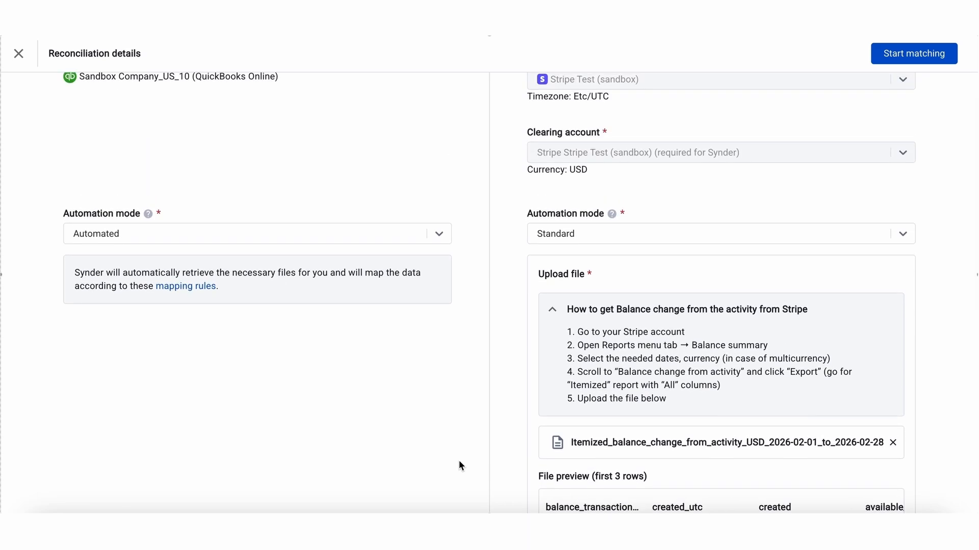
pyautogui.click(19, 53)
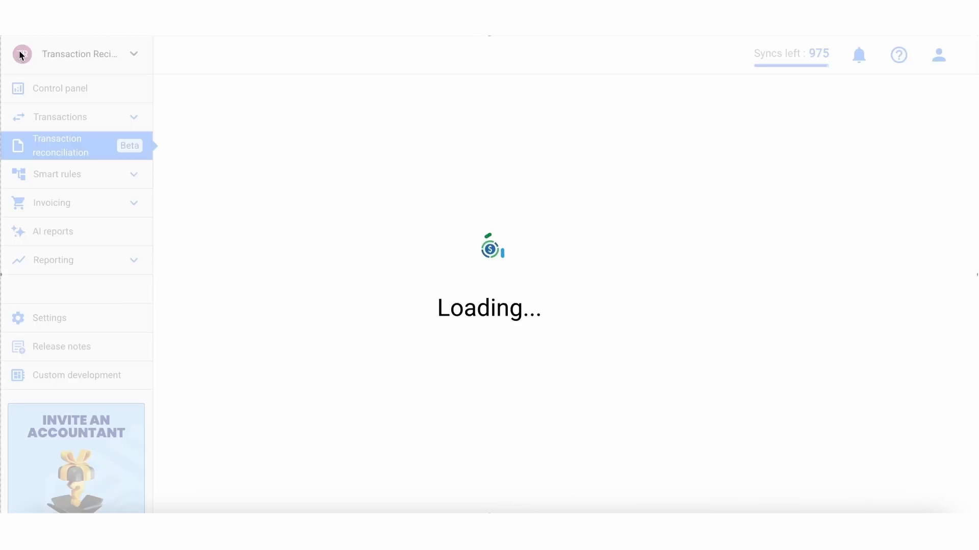
# Reopen the Feb 1 - 28, 2026 results and copy the Primary ID of the unmatched Feb 20 payout missing in accounting.
pyautogui.click(234, 364)
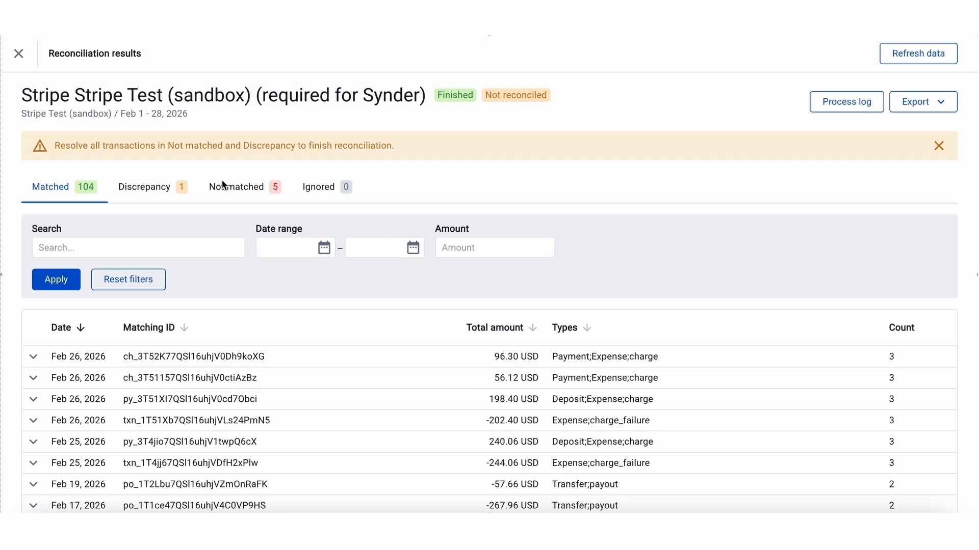
pyautogui.click(237, 188)
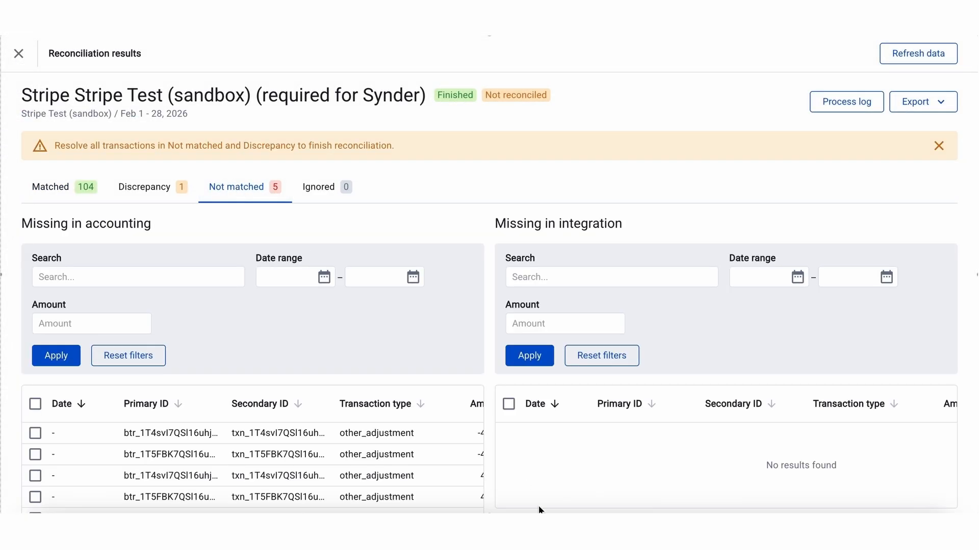
pyautogui.scroll(-3, 539, 510)
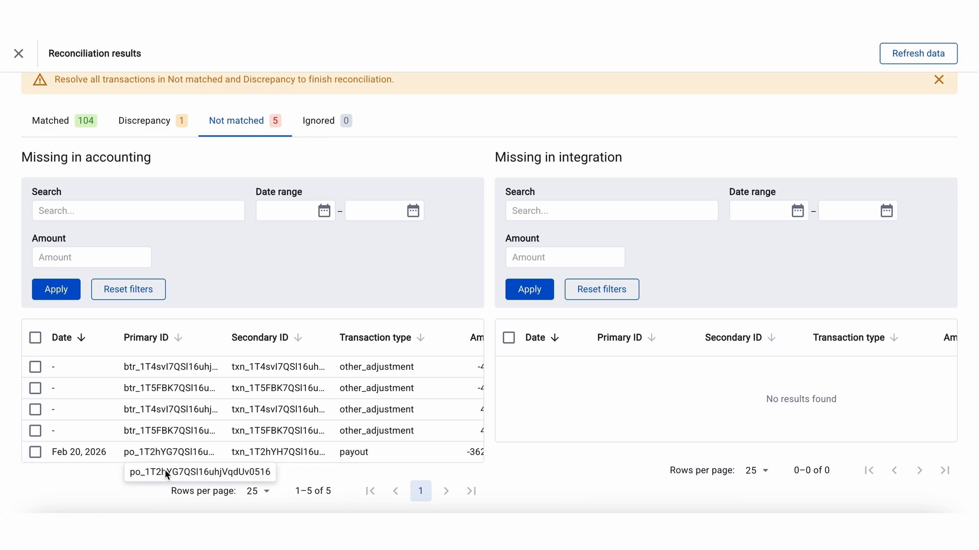
pyautogui.doubleClick(165, 473)
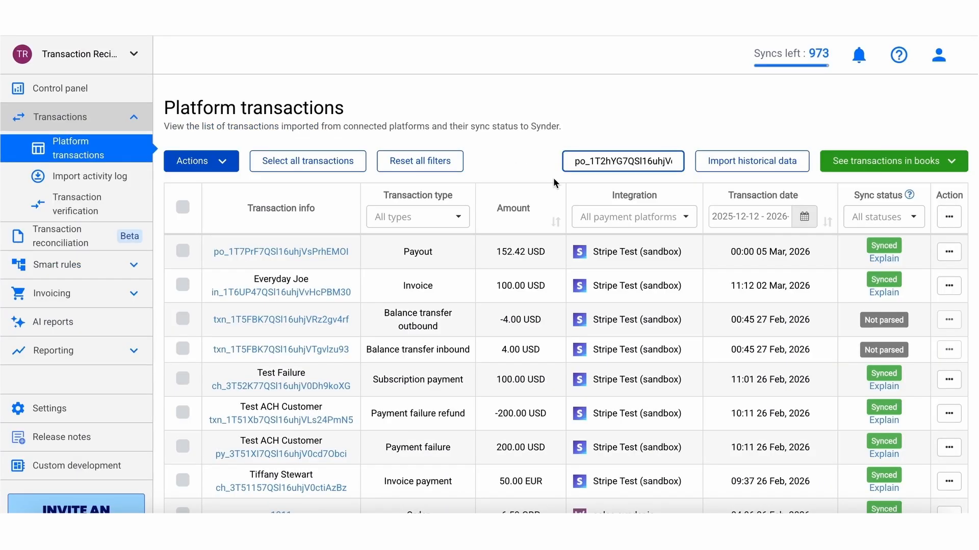
# Search the platform transactions for the copied payout ID and open the explanation of its sync status.
pyautogui.doubleClick(619, 164)
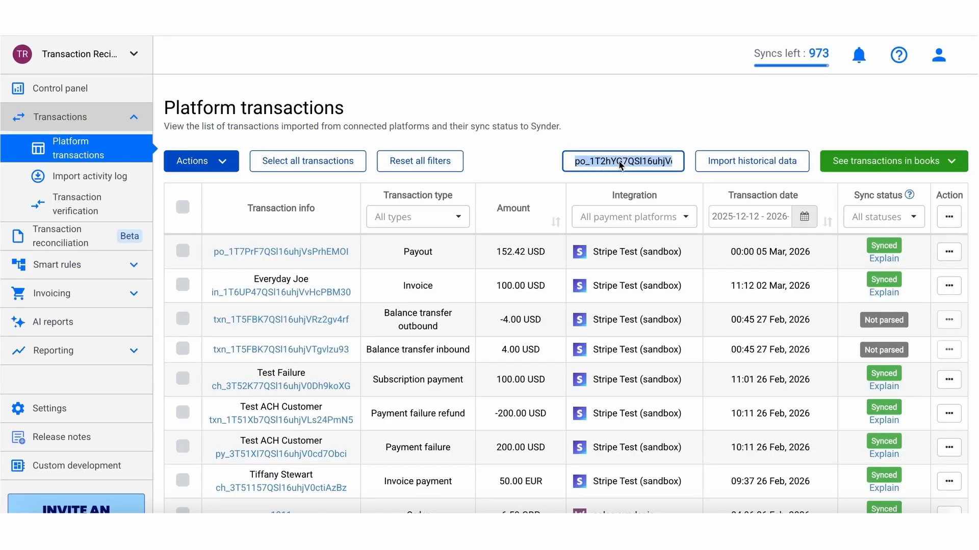
pyautogui.press('Return')
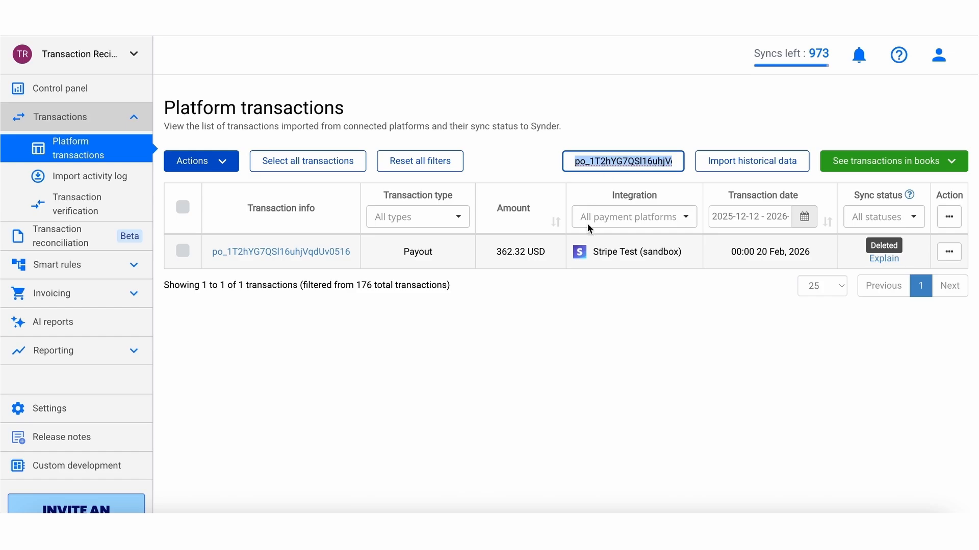
pyautogui.click(887, 259)
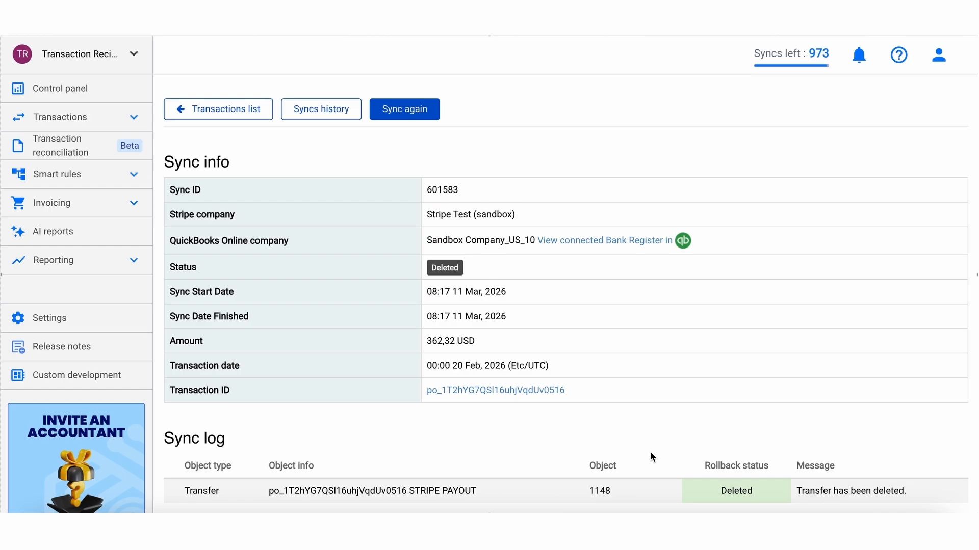
# Sync the deleted Feb 20 payout again and reload its sync details to check the status.
pyautogui.click(417, 111)
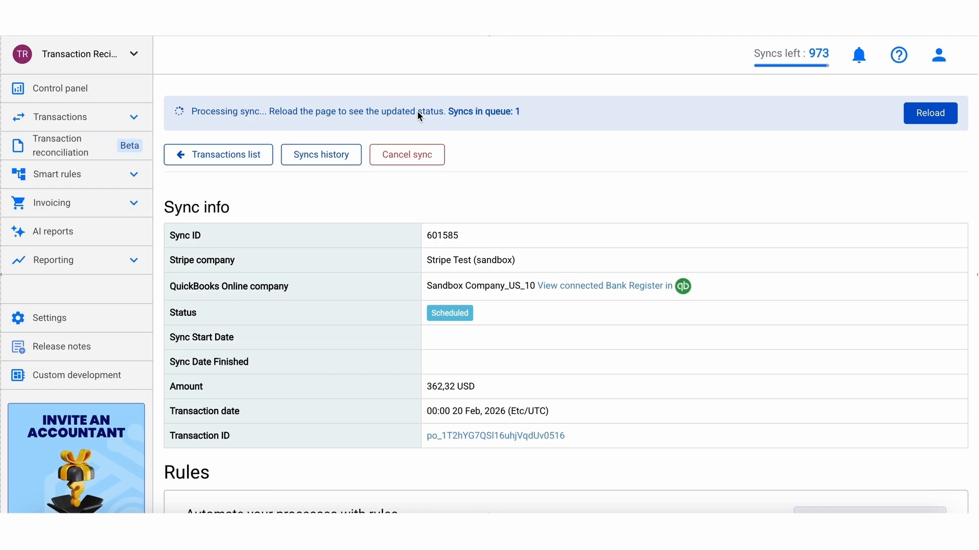
pyautogui.press('super+r')
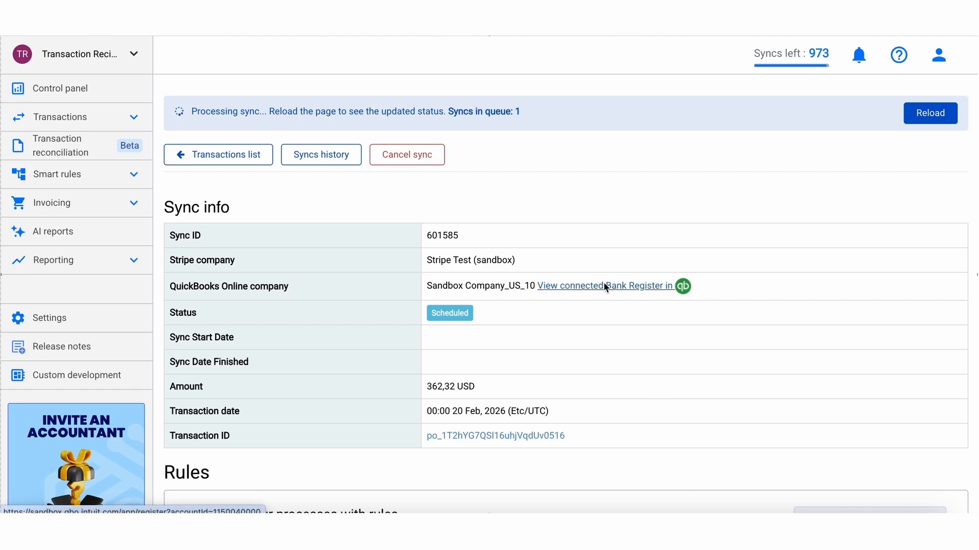
pyautogui.press('super+r')
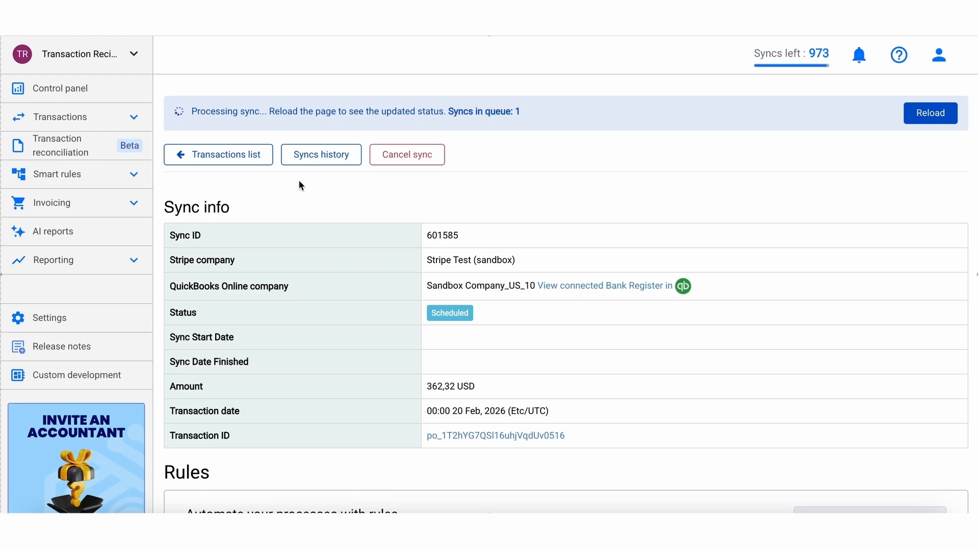
pyautogui.press('super+r')
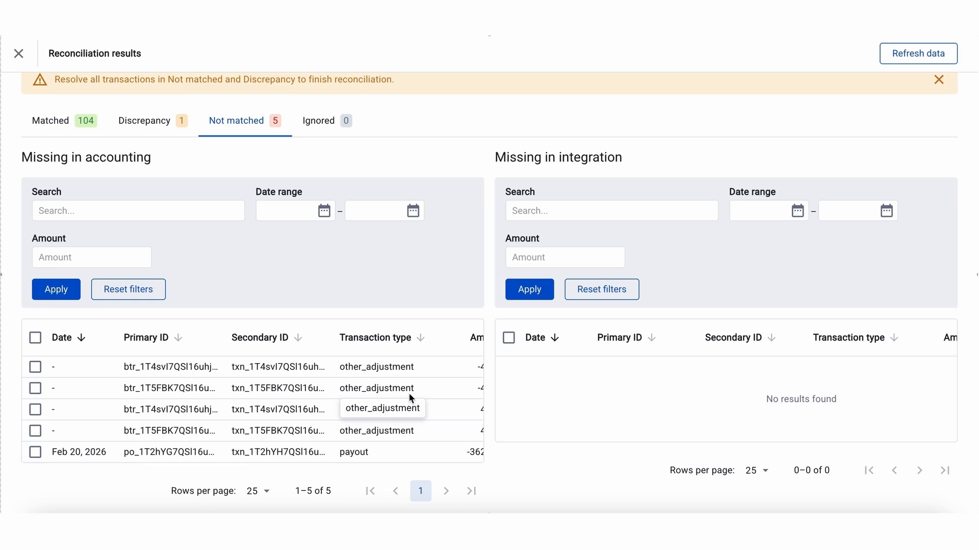
# Refresh the February reconciliation's data from its results and restart matching with the existing settings.
pyautogui.click(897, 58)
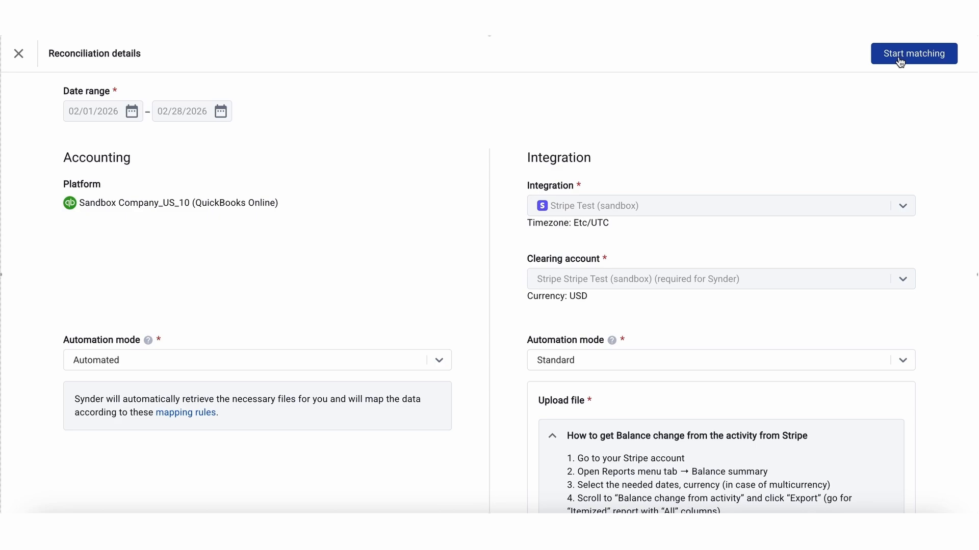
pyautogui.click(899, 61)
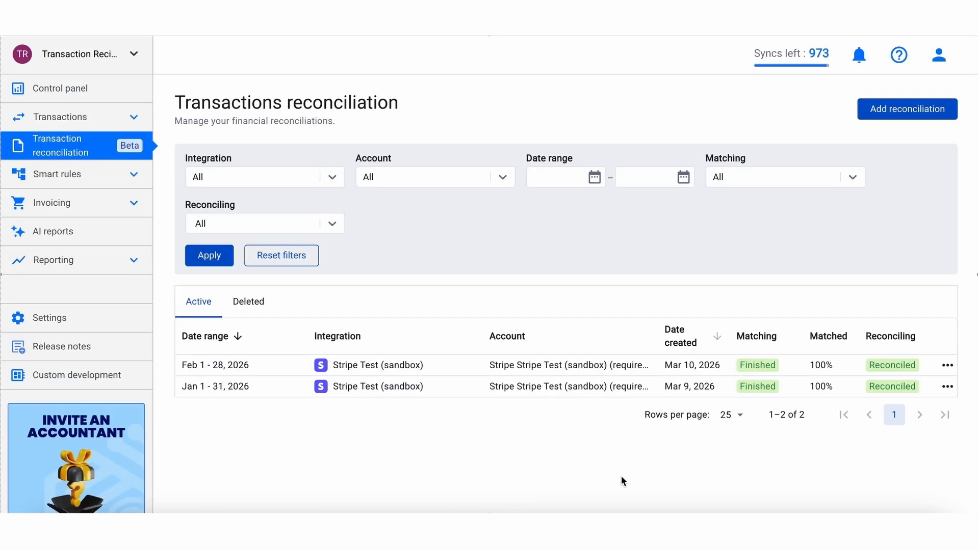